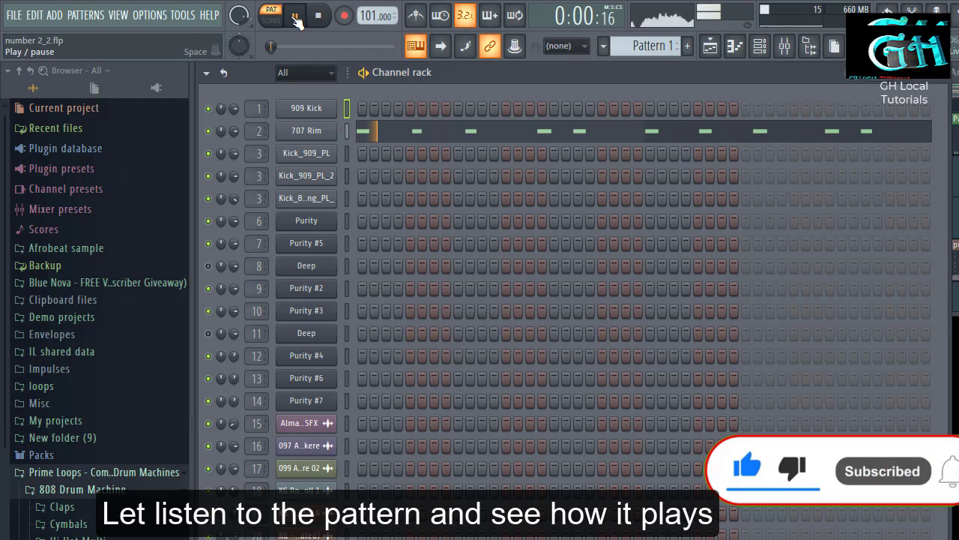
# Play back Pattern 1 with the 707 Rim groove and stop playback.
pyautogui.click(296, 18)
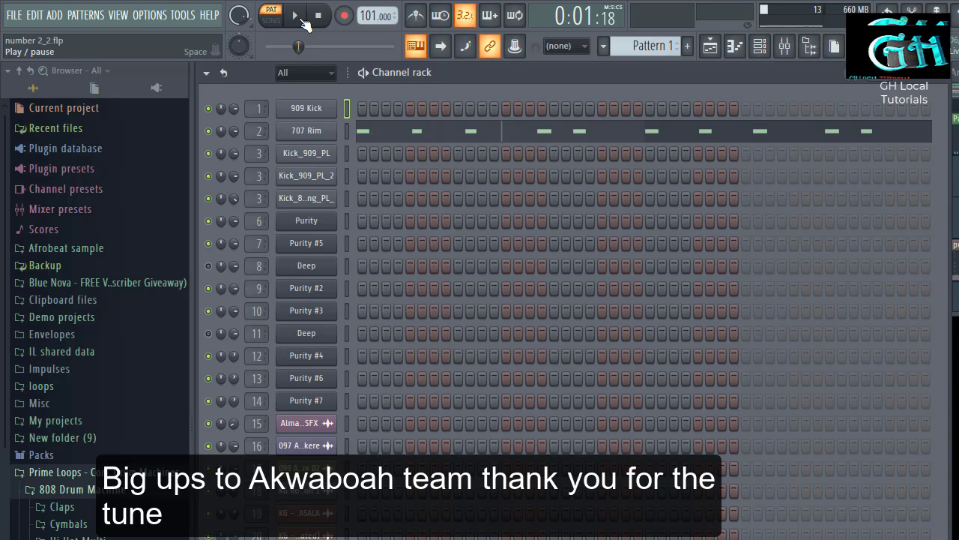
pyautogui.click(318, 18)
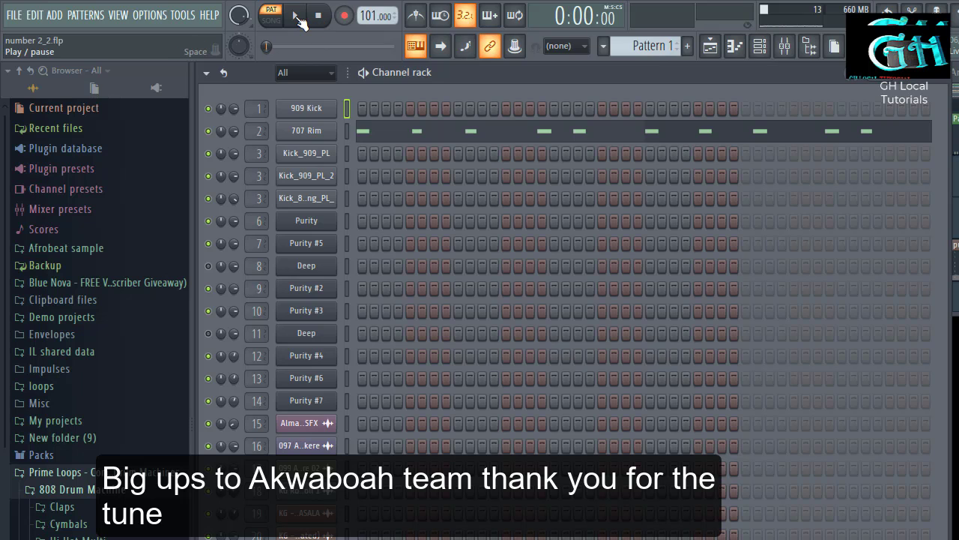
pyautogui.click(297, 18)
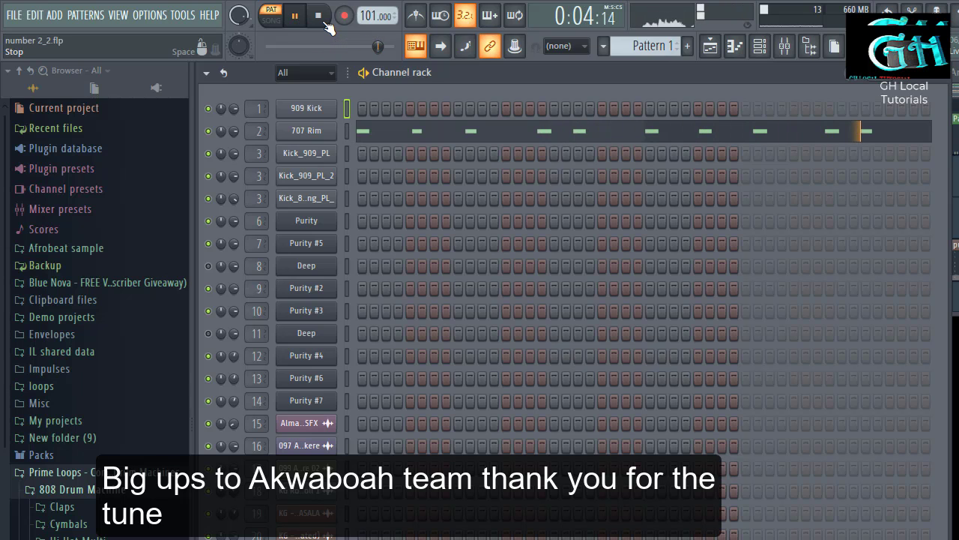
pyautogui.click(321, 18)
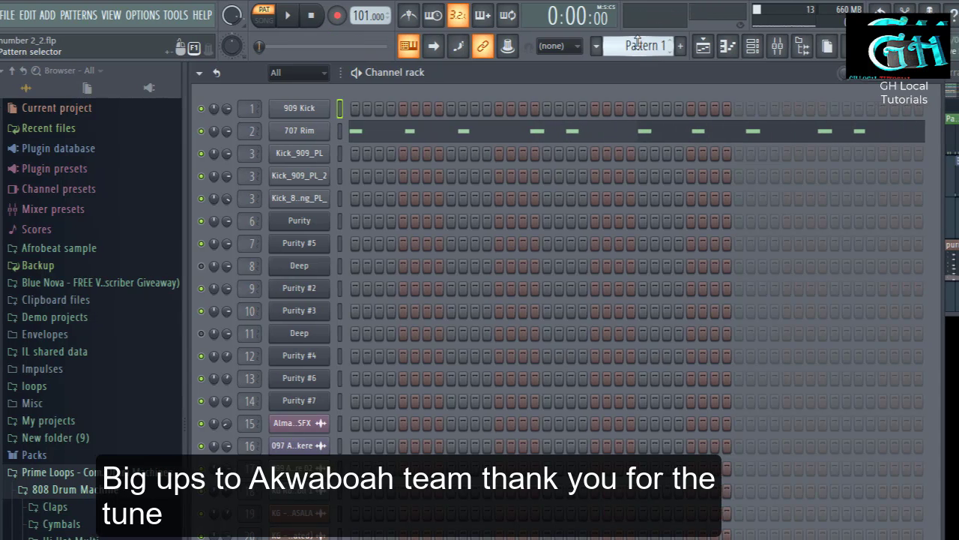
# Switch to the purity pattern and bring up the Purity instrument window with the Dyno EP 2 preset.
pyautogui.click(656, 43)
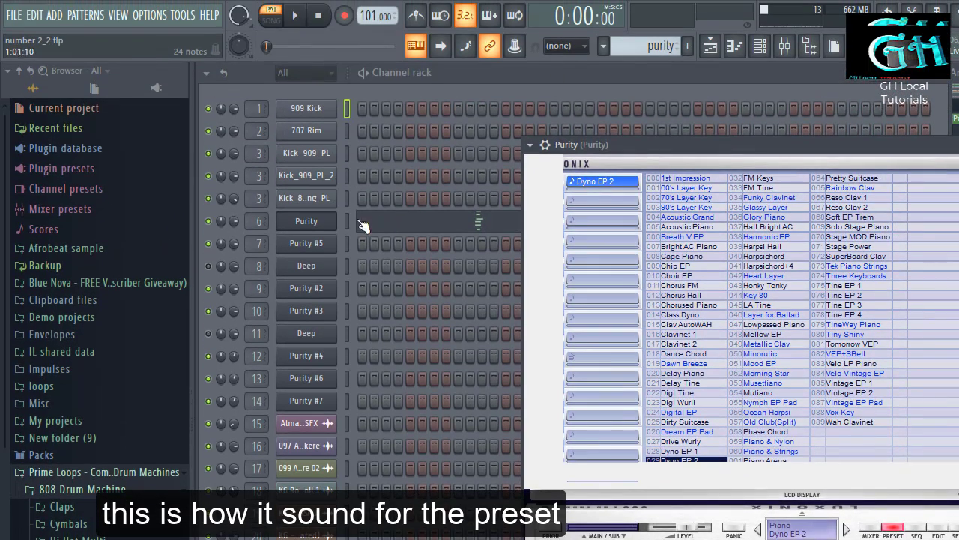
pyautogui.click(349, 169)
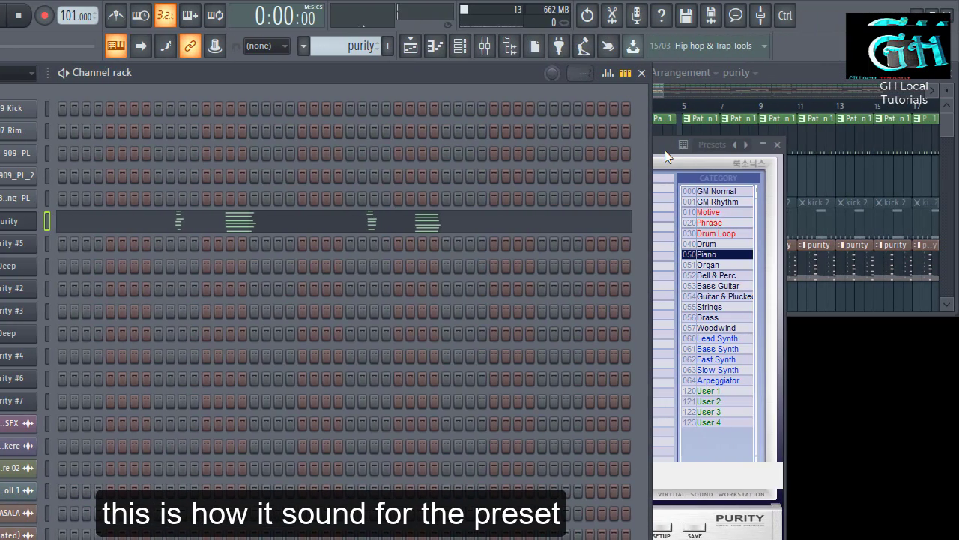
pyautogui.click(666, 144)
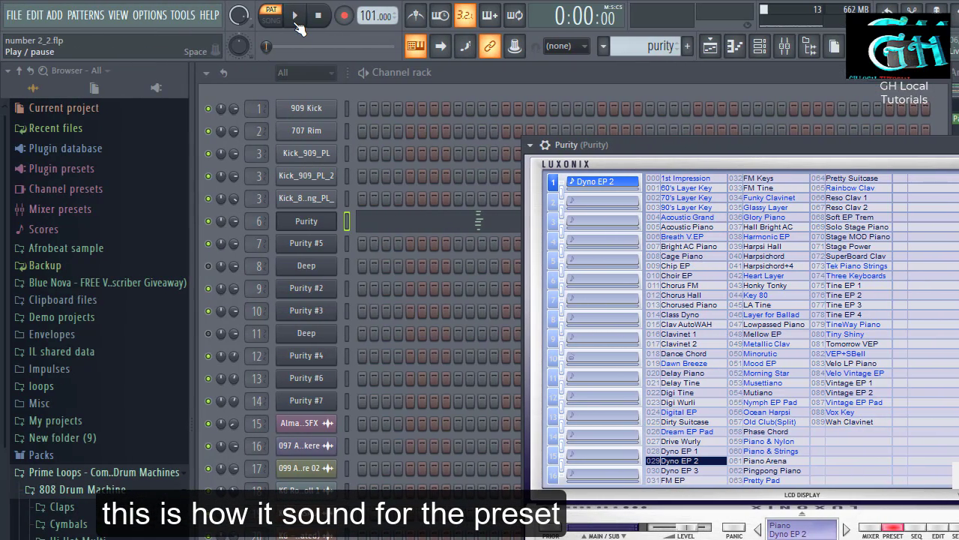
# Play the purity pattern, view the Purity channel's chord notes in the piano roll, and pause playback.
pyautogui.click(295, 16)
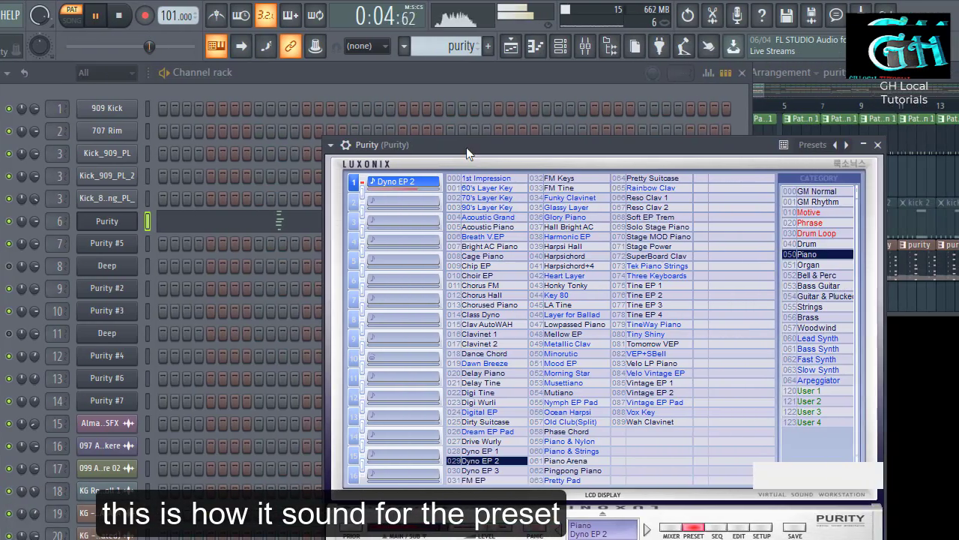
pyautogui.moveTo(466, 153); pyautogui.dragTo(428, 335)
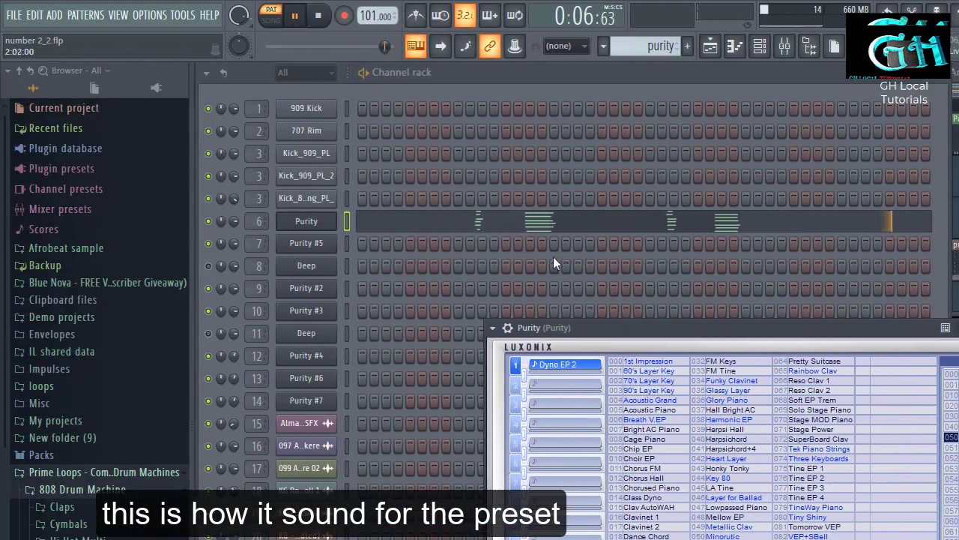
pyautogui.click(497, 223)
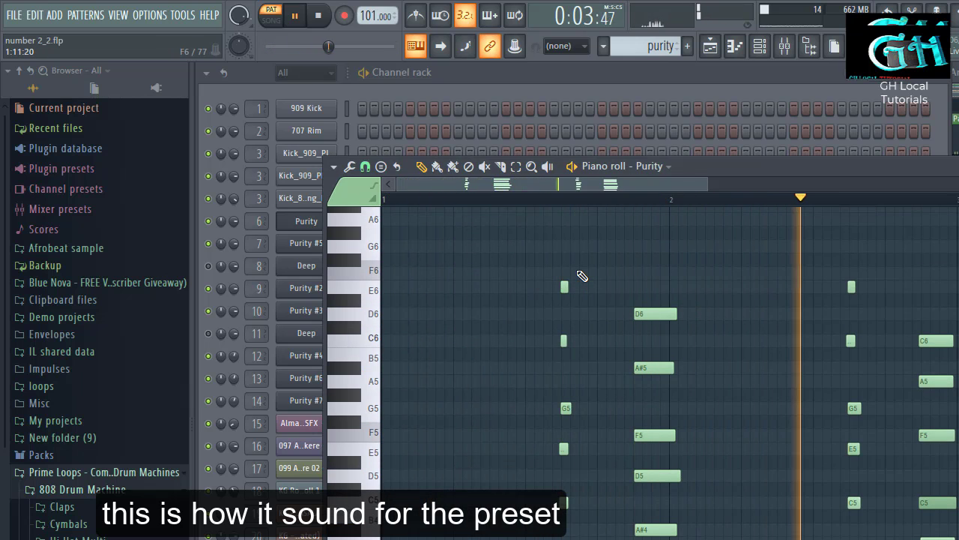
pyautogui.click(297, 16)
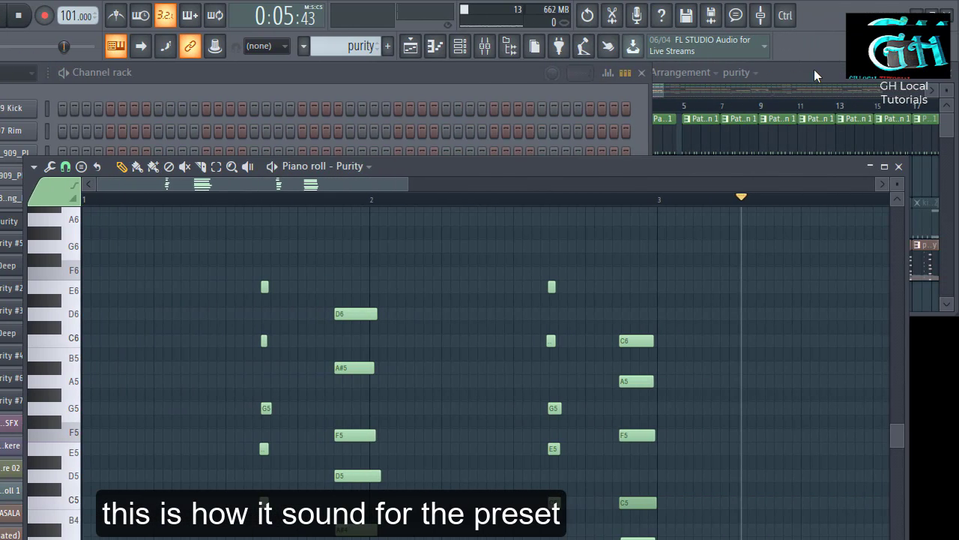
# Bring the playlist forward and select its first four bars as the playback region.
pyautogui.click(814, 69)
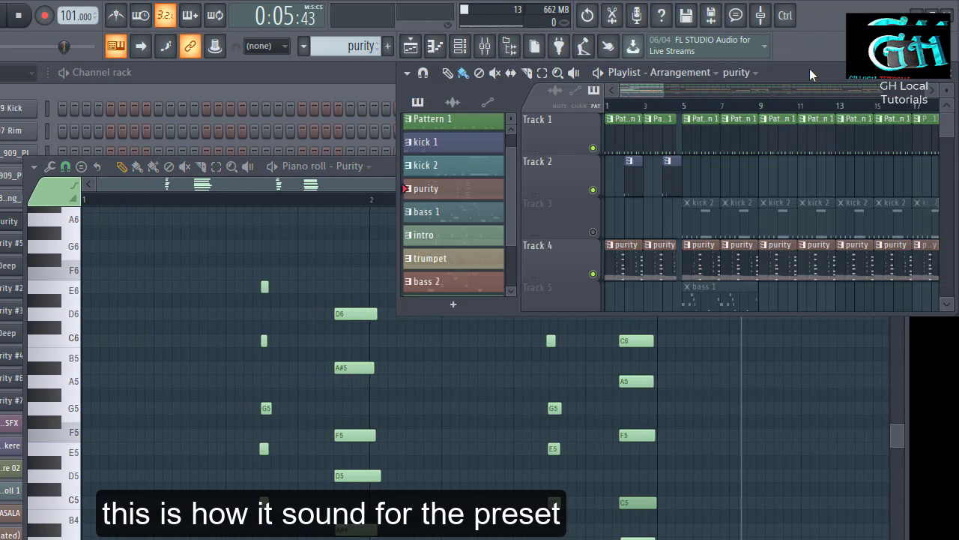
pyautogui.scroll(-3, 699, 183)
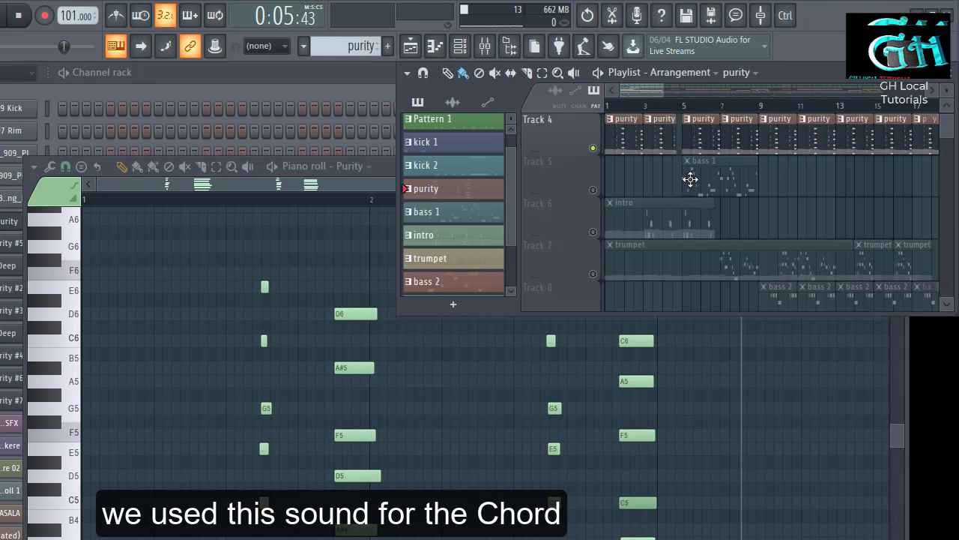
pyautogui.scroll(3, 690, 180)
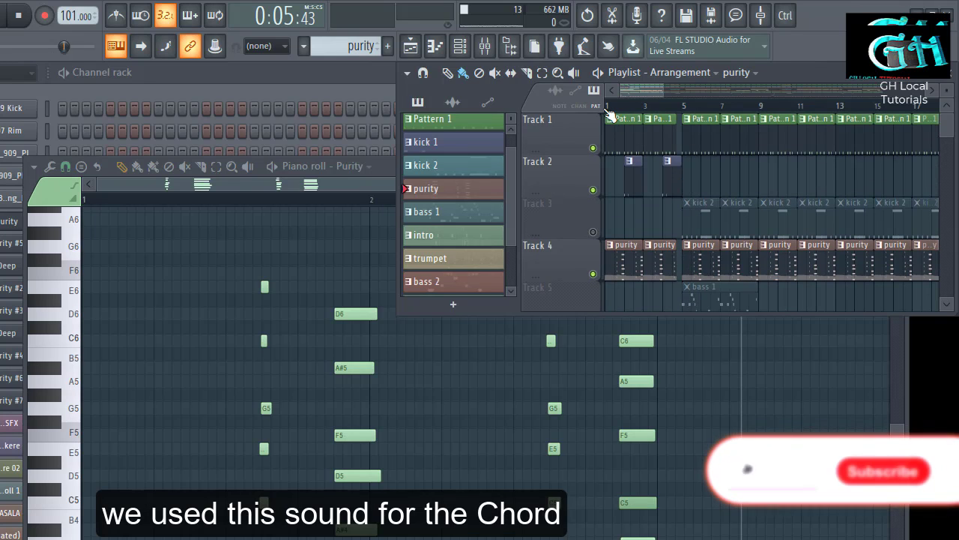
pyautogui.moveTo(610, 113); pyautogui.dragTo(682, 139)
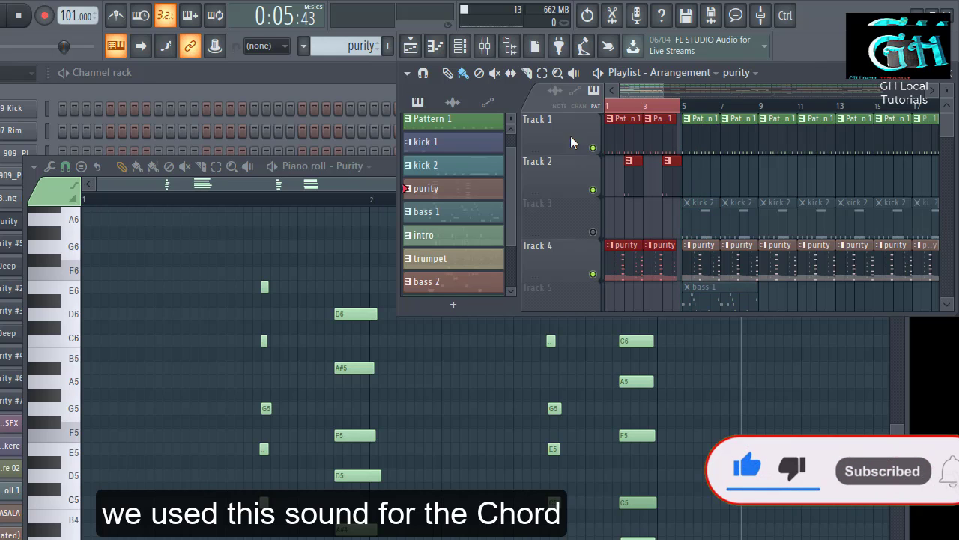
pyautogui.scroll(-2, 556, 215)
pyautogui.scroll(2, 556, 213)
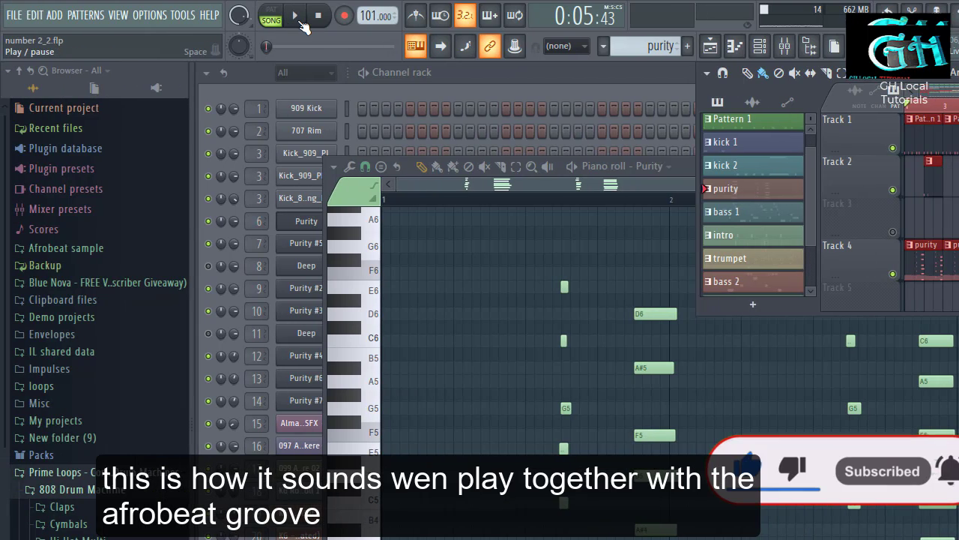
# Play the selected bars in song mode, mute Track 2 during playback, and stop the song.
pyautogui.click(52, 19)
pyautogui.click(75, 15)
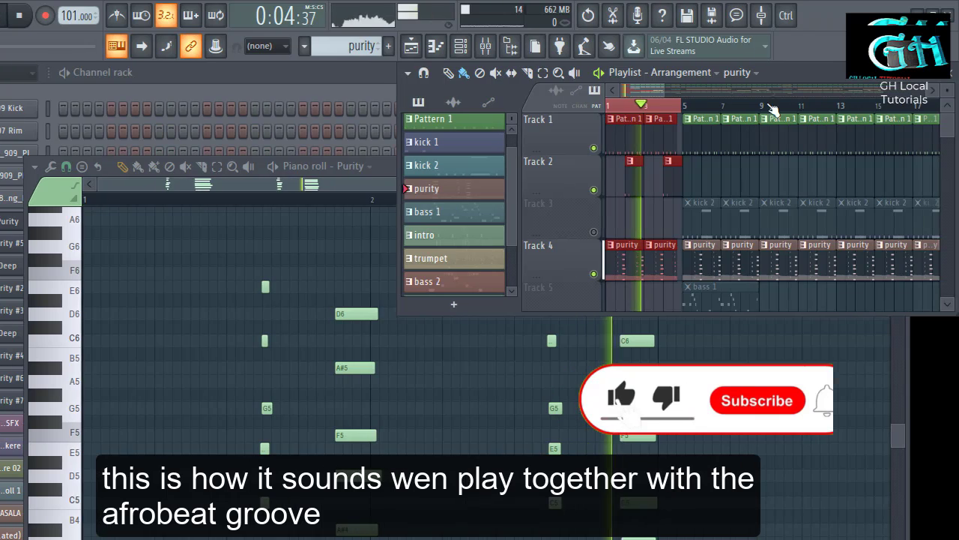
pyautogui.moveTo(830, 71); pyautogui.dragTo(751, 69)
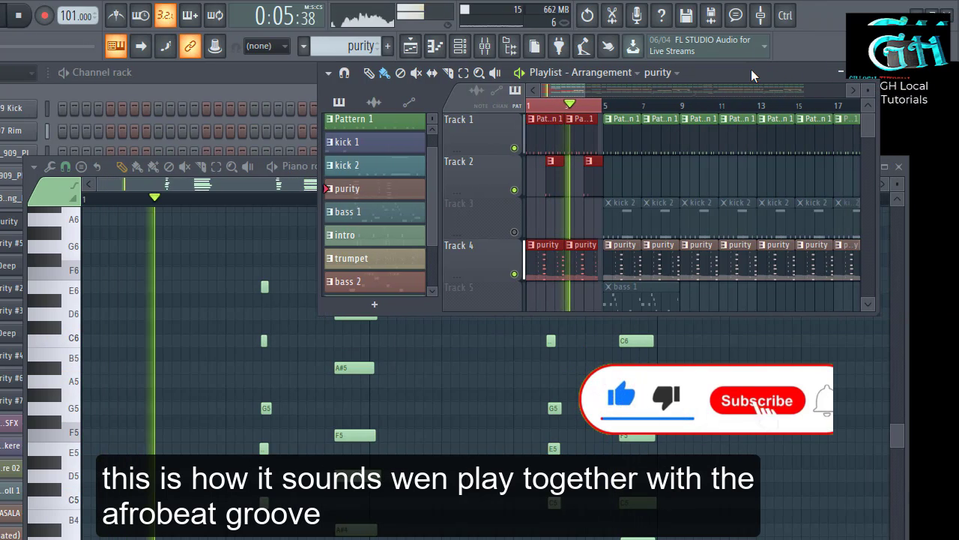
pyautogui.click(515, 190)
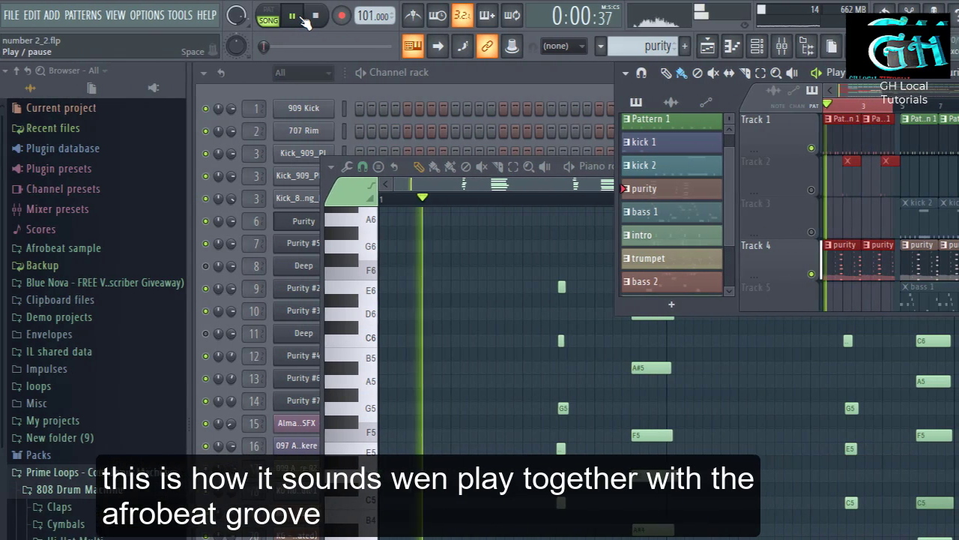
pyautogui.click(317, 18)
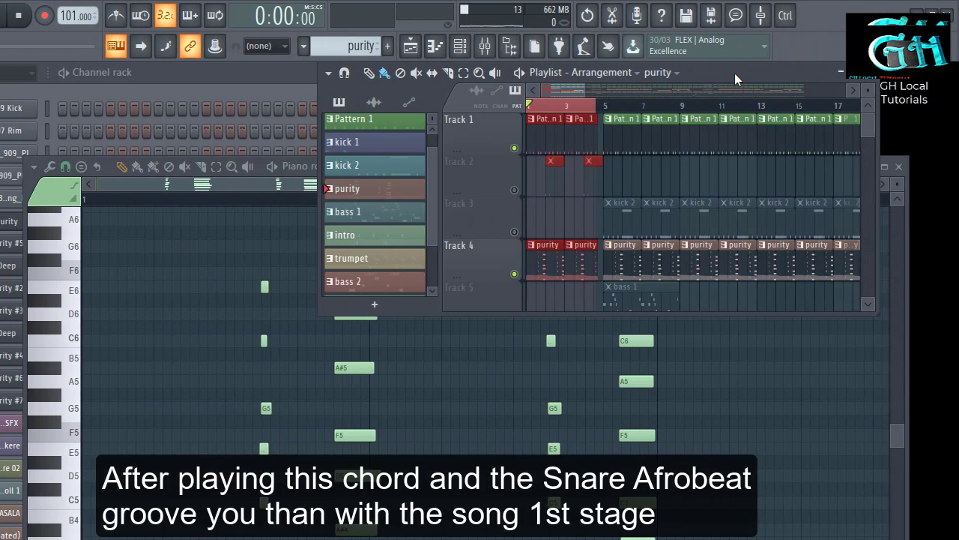
# Open the strings pattern from its clip on Track 9 and show the Purity #4 instrument window.
pyautogui.moveTo(735, 72)
pyautogui.mouseDown()
pyautogui.moveTo(739, 66)
pyautogui.moveTo(732, 72)
pyautogui.mouseUp()
pyautogui.scroll(-4, 626, 189)
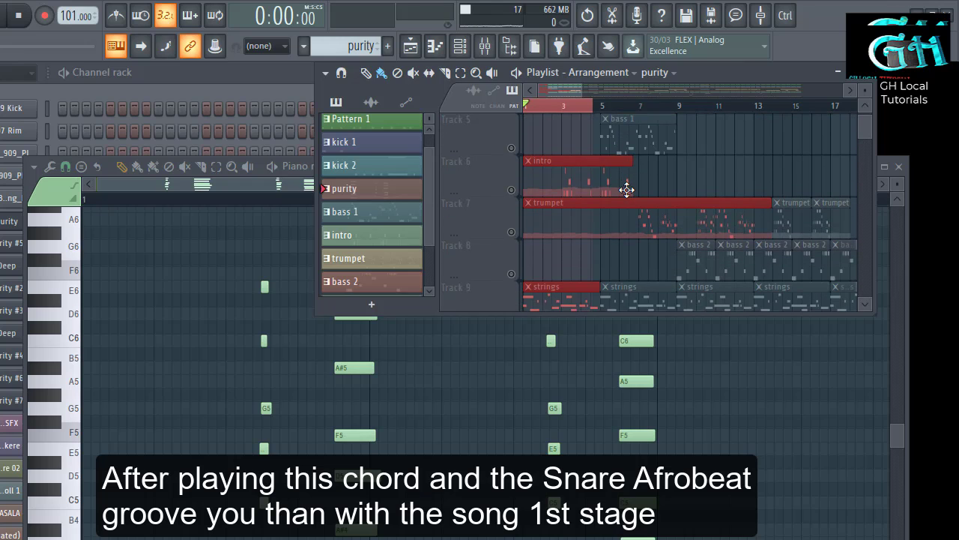
pyautogui.scroll(-1, 626, 190)
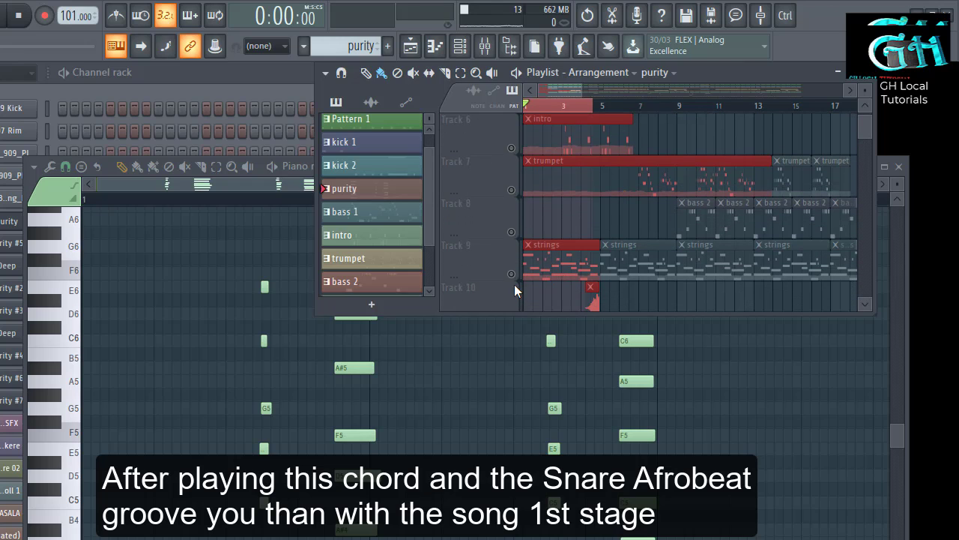
pyautogui.doubleClick(552, 263)
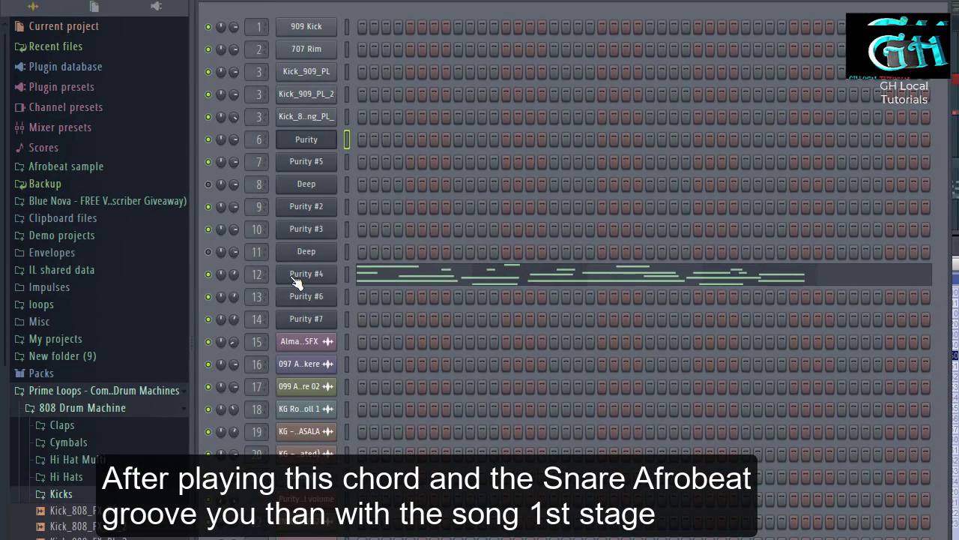
pyautogui.click(295, 279)
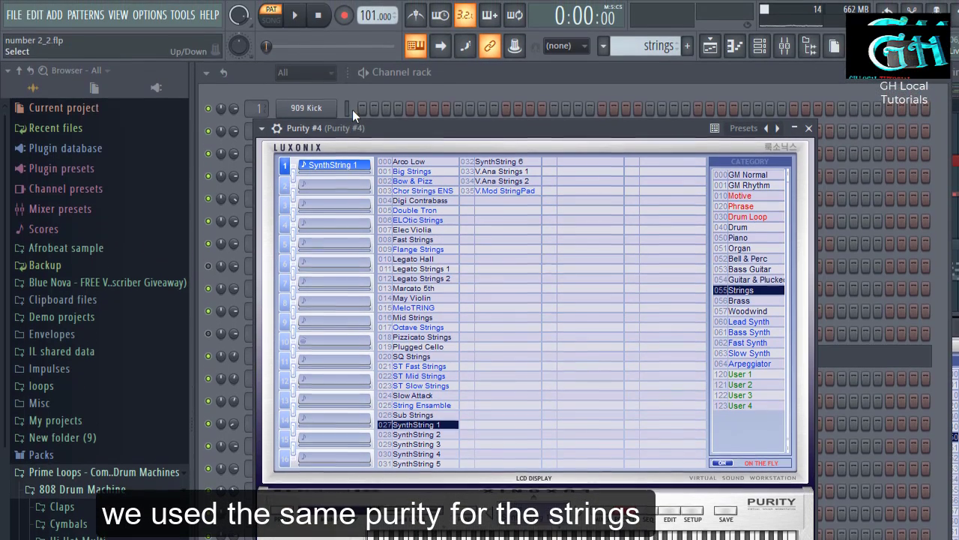
# Play the strings pattern with the Purity #4 window moved clear of the channel rack, and pause playback.
pyautogui.moveTo(408, 48); pyautogui.dragTo(740, 276)
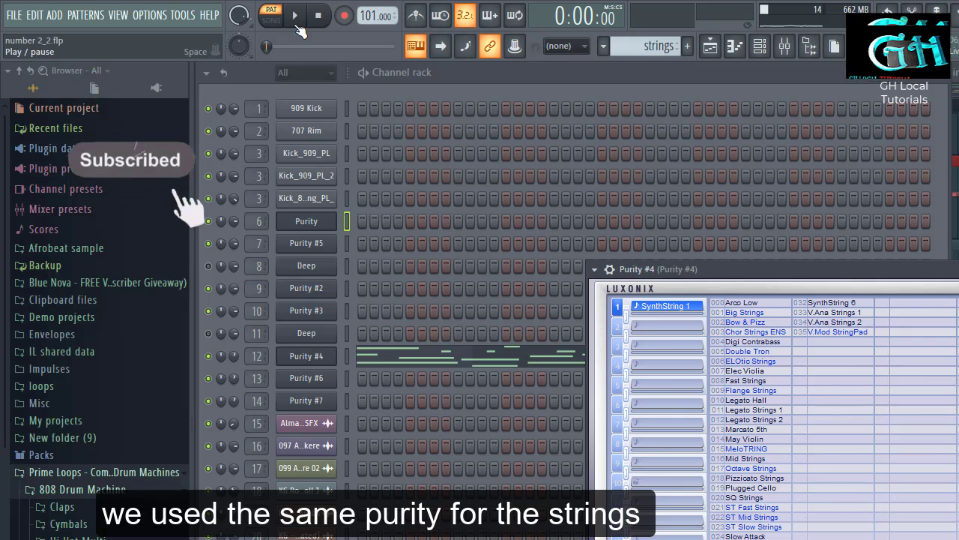
pyautogui.click(295, 17)
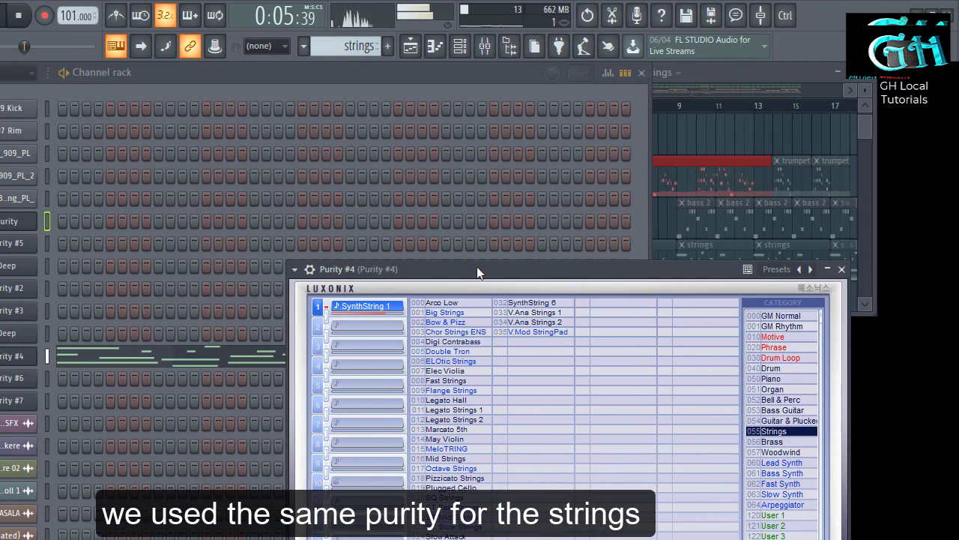
pyautogui.moveTo(530, 268); pyautogui.dragTo(519, 437)
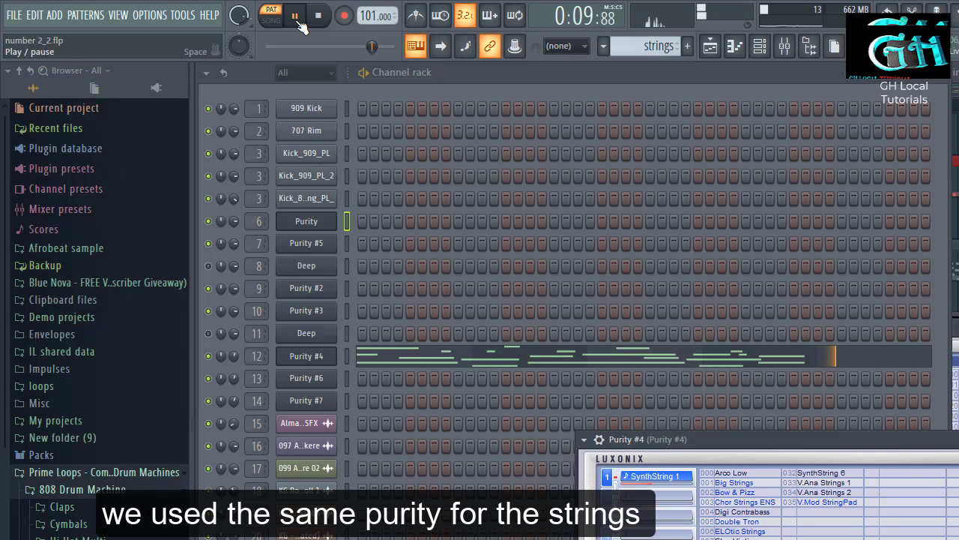
pyautogui.click(65, 21)
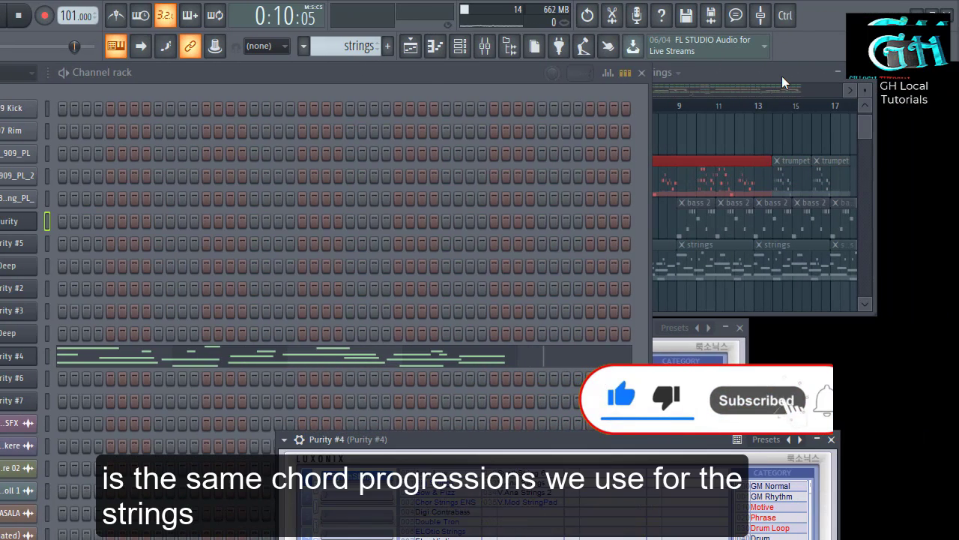
# Unmute Track 9 with the strings clips in the playlist and play the selected bars in song mode.
pyautogui.click(780, 74)
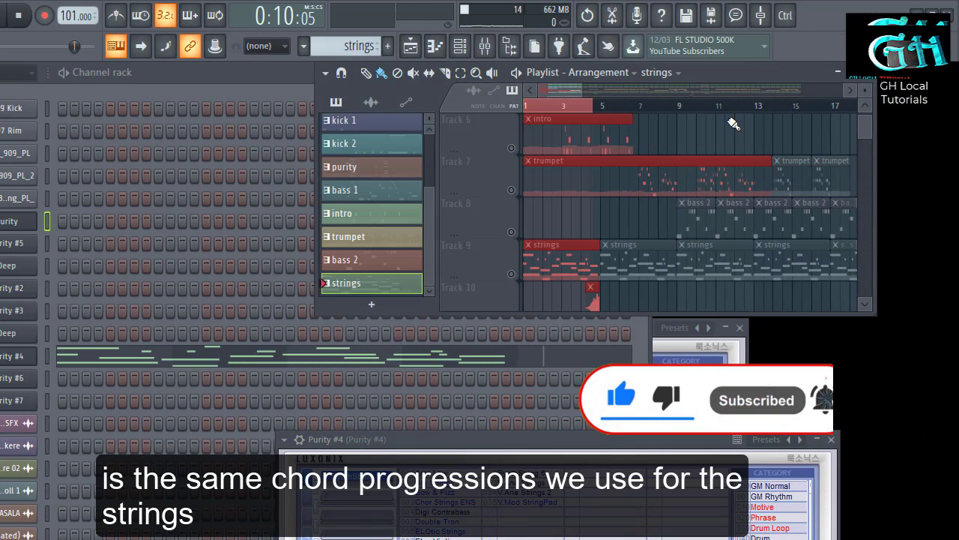
pyautogui.click(511, 274)
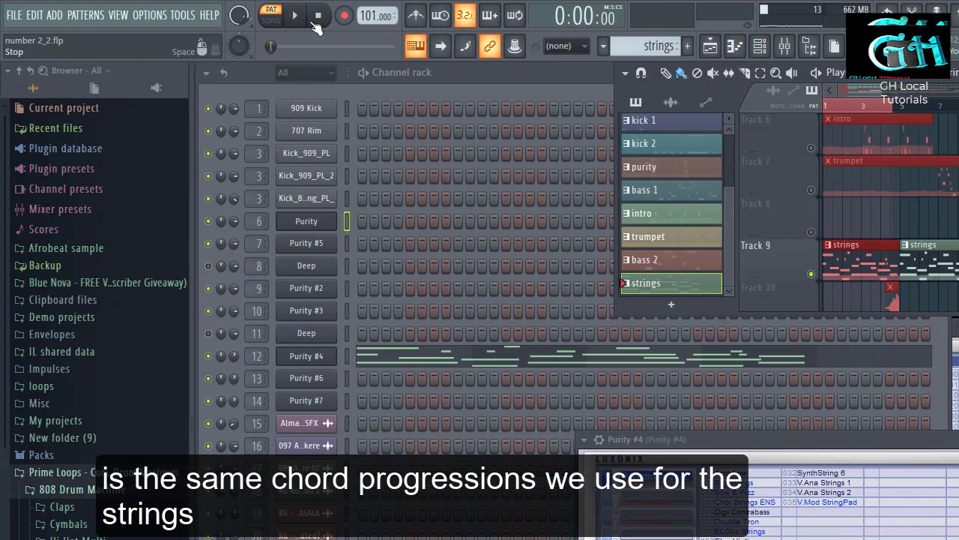
pyautogui.click(294, 14)
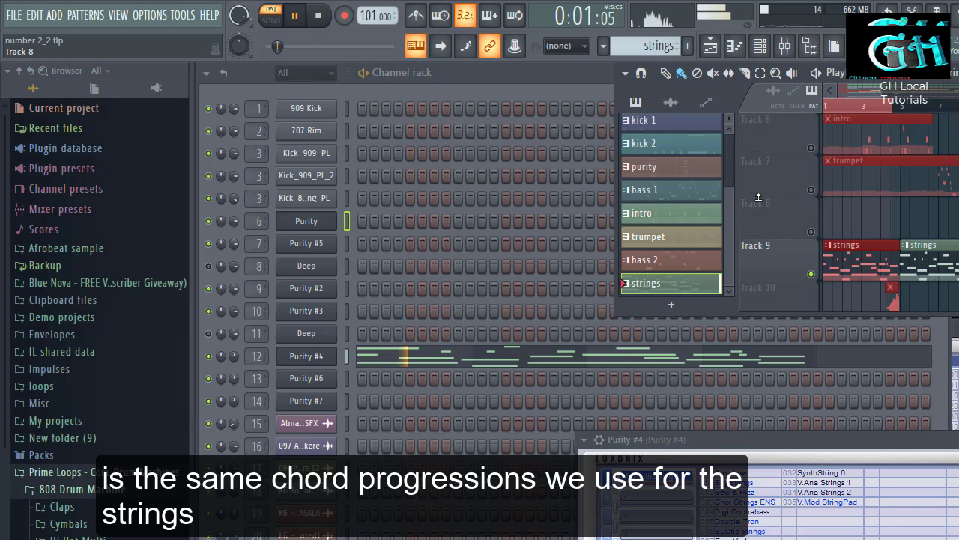
pyautogui.click(294, 15)
pyautogui.click(271, 21)
pyautogui.click(297, 16)
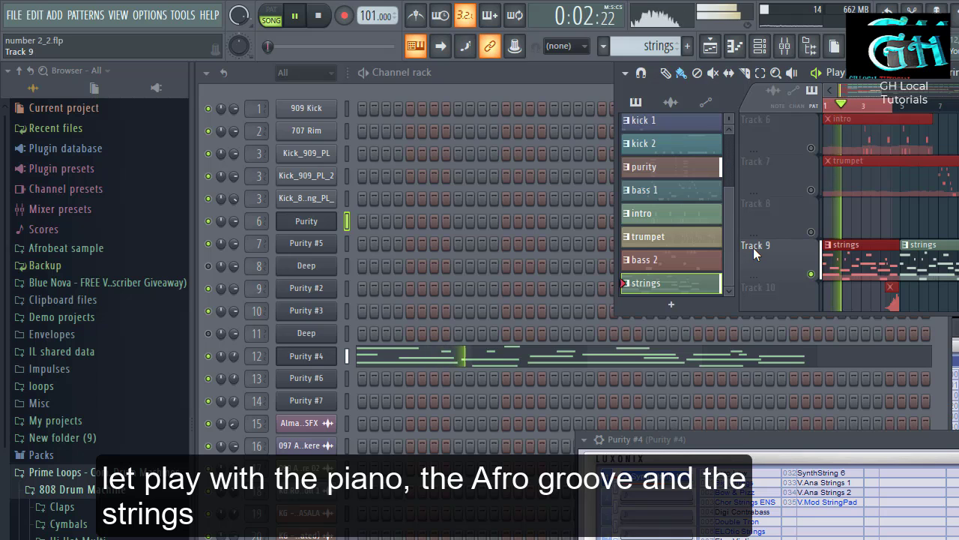
# Look over the upper playlist tracks while the piano, groove and strings play together, and pause the song.
pyautogui.scroll(4, 776, 246)
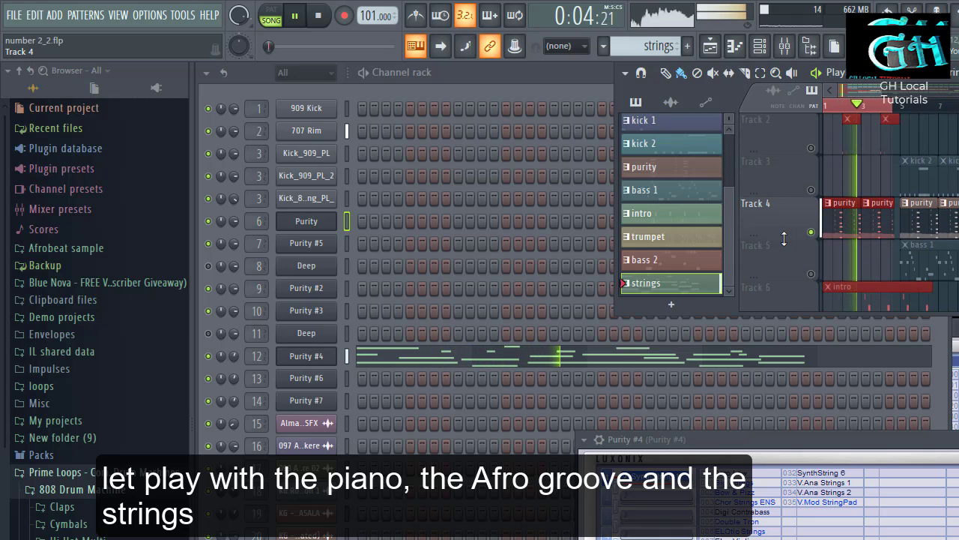
pyautogui.scroll(1, 784, 238)
pyautogui.scroll(-1, 784, 238)
pyautogui.scroll(-2, 784, 240)
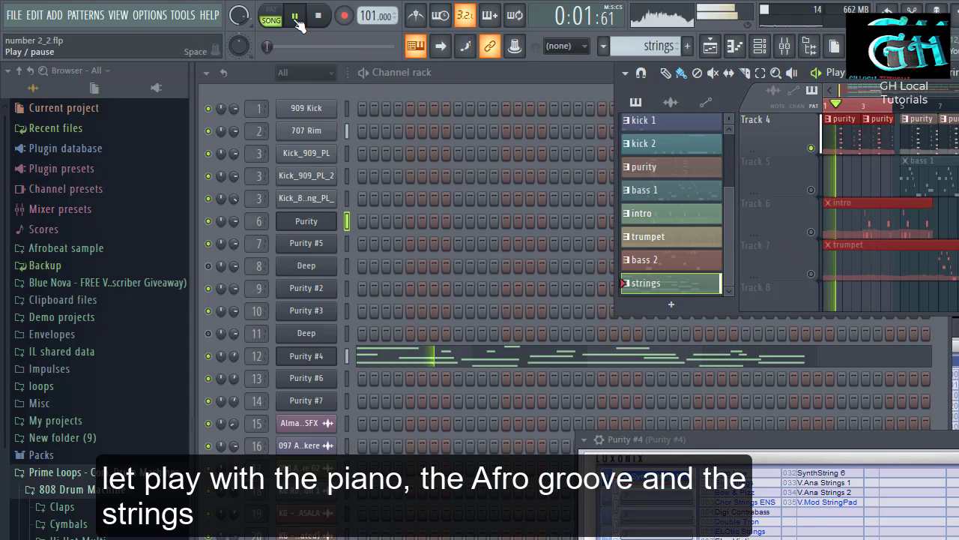
pyautogui.press('space')
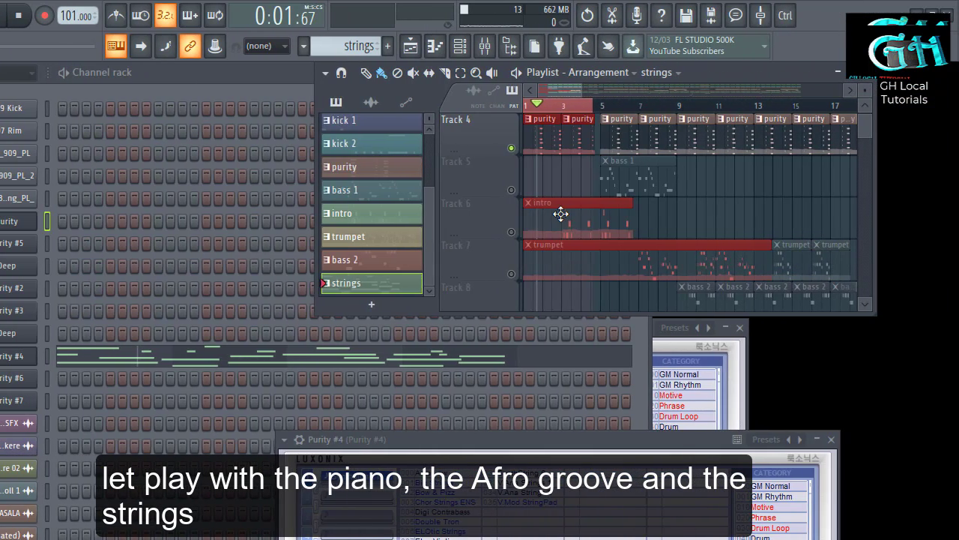
# Open the intro melody from its clip on Track 6 and view its notes across the piano roll during playback, and pause.
pyautogui.doubleClick(863, 216)
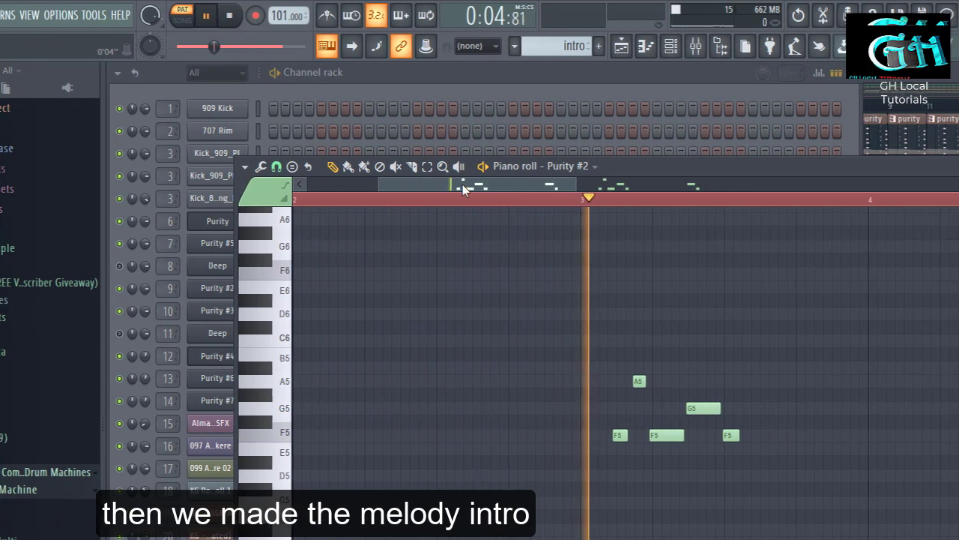
pyautogui.moveTo(465, 191); pyautogui.dragTo(660, 191)
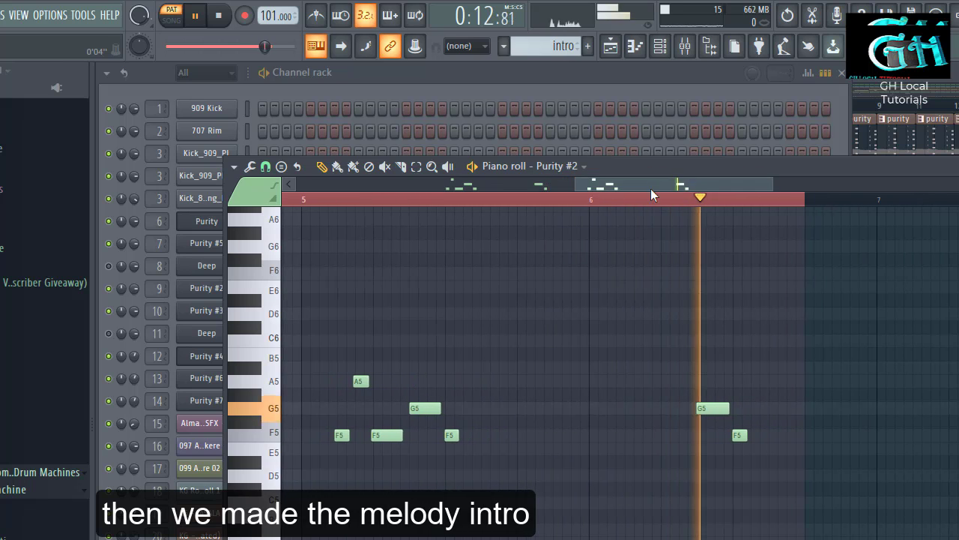
pyautogui.click(294, 16)
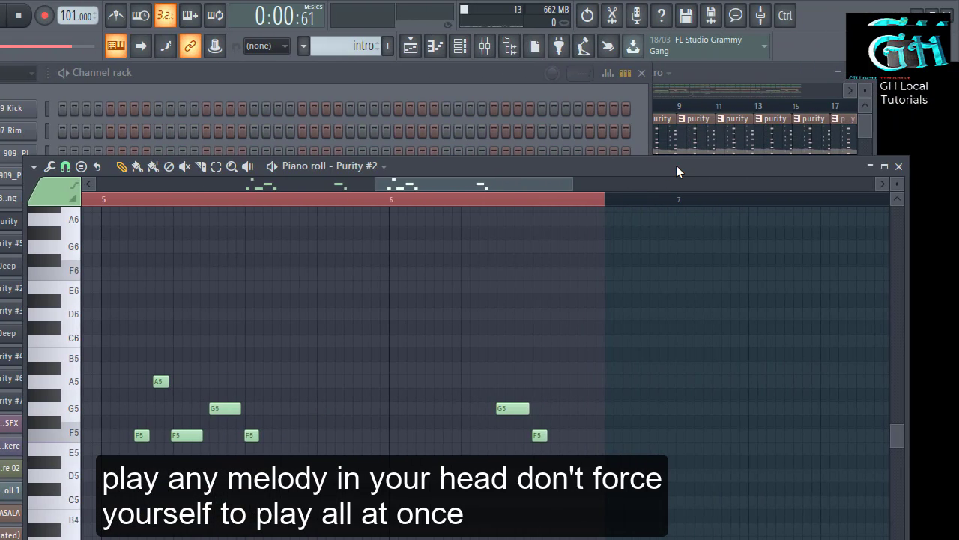
# Move the piano roll clear of the playlist, unmute Track 6 with the intro clip, and play the selected bars in song mode.
pyautogui.moveTo(676, 165); pyautogui.dragTo(658, 366)
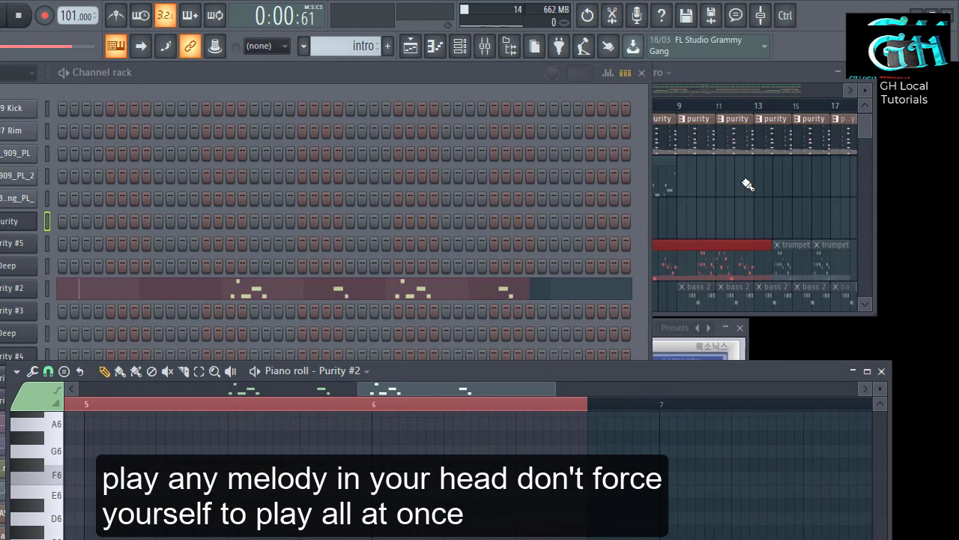
pyautogui.click(729, 70)
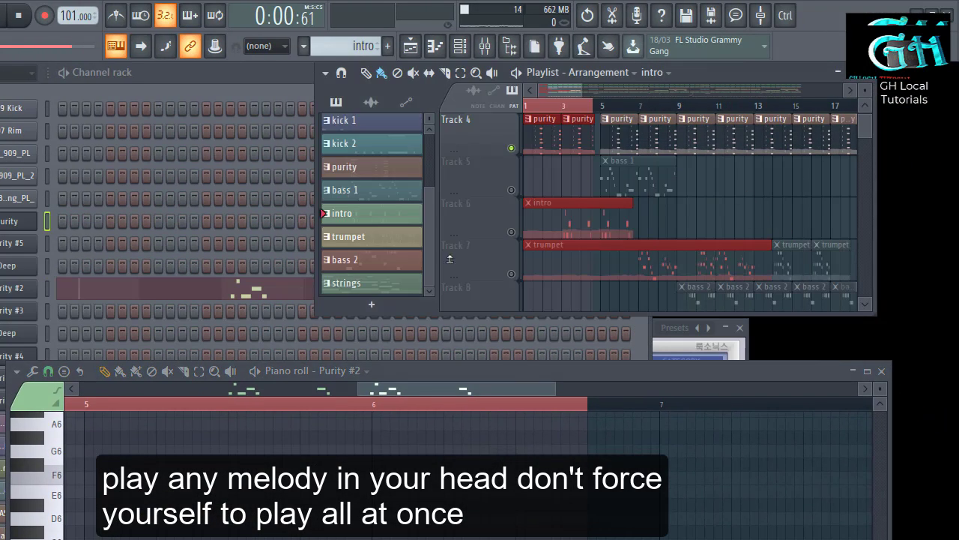
pyautogui.click(512, 232)
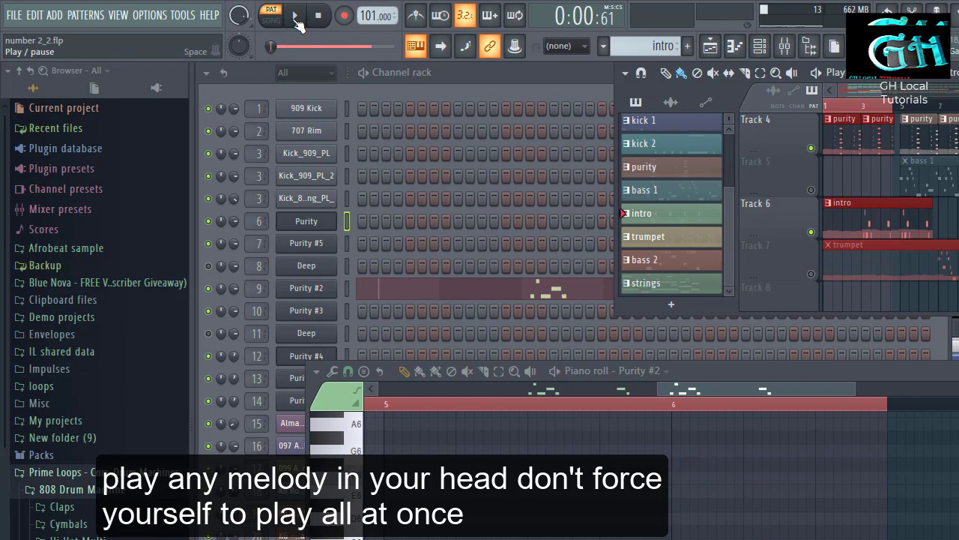
pyautogui.click(295, 18)
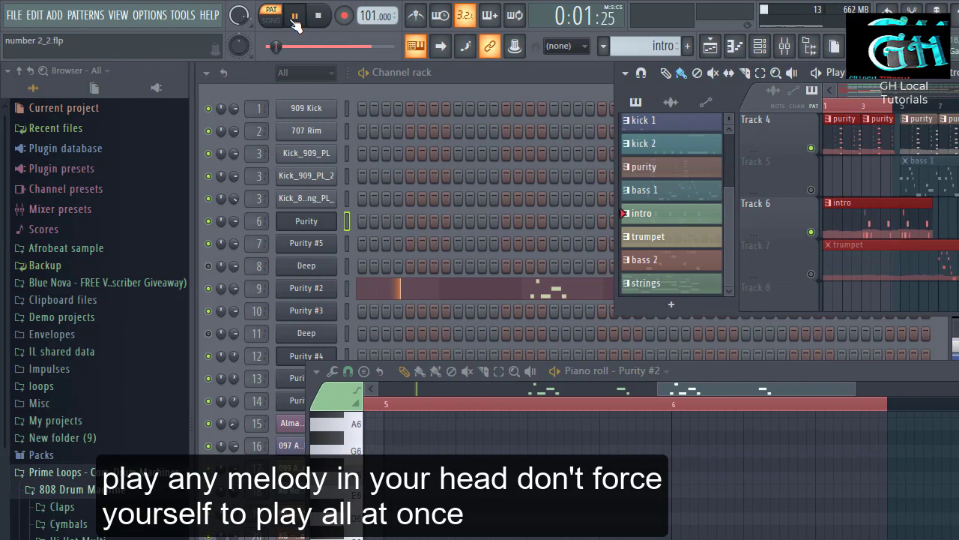
pyautogui.click(281, 21)
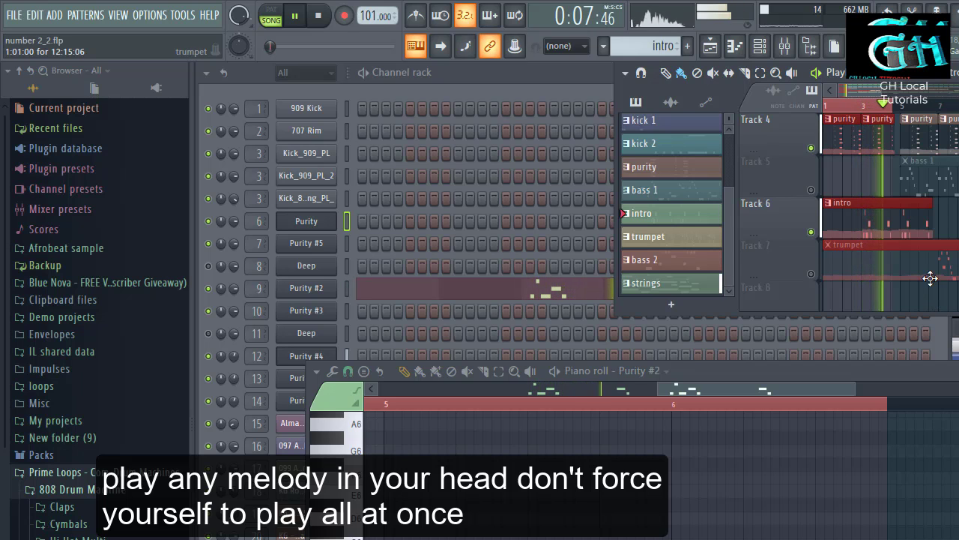
# Extend the playlist's time selection to the start of bar 9 while the unmuted tracks play, and pause the song.
pyautogui.scroll(-2, 772, 210)
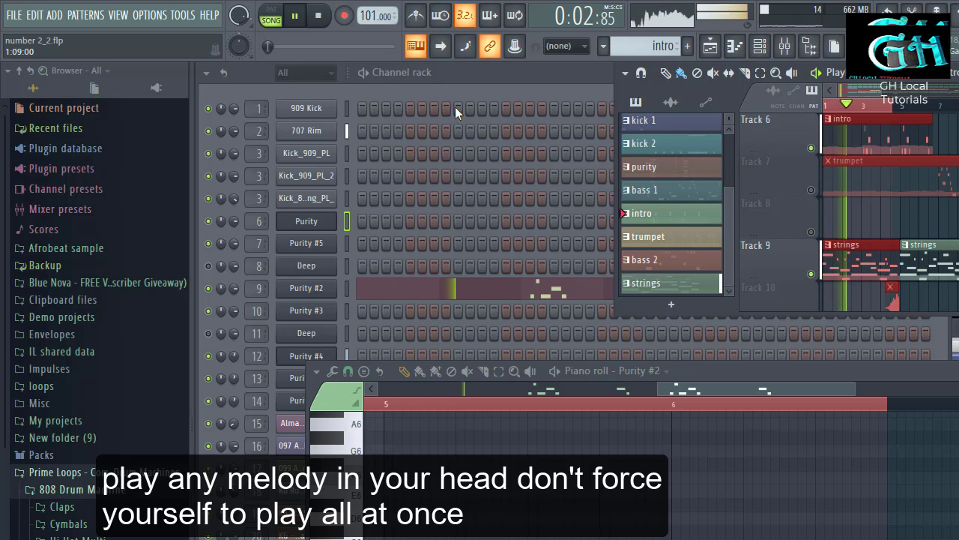
pyautogui.scroll(4, 929, 131)
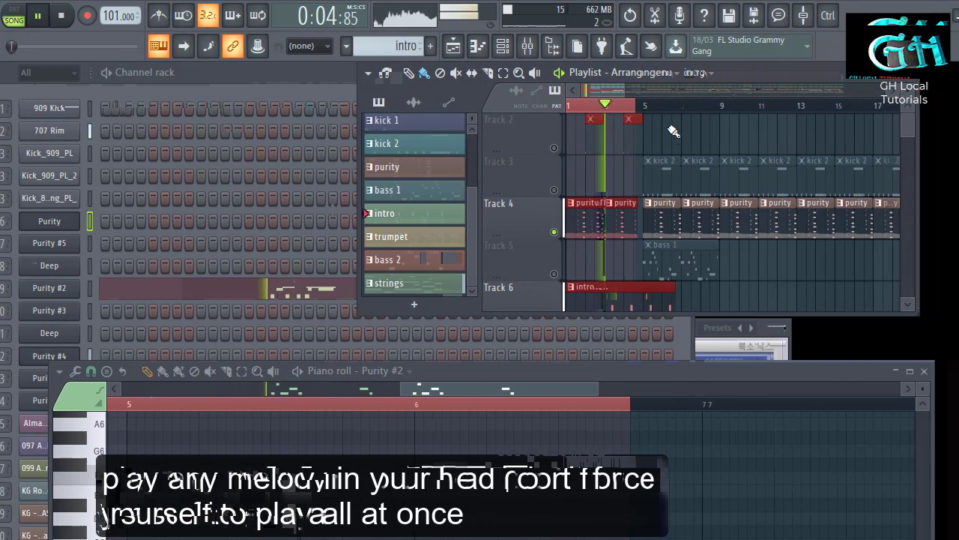
pyautogui.click(667, 106)
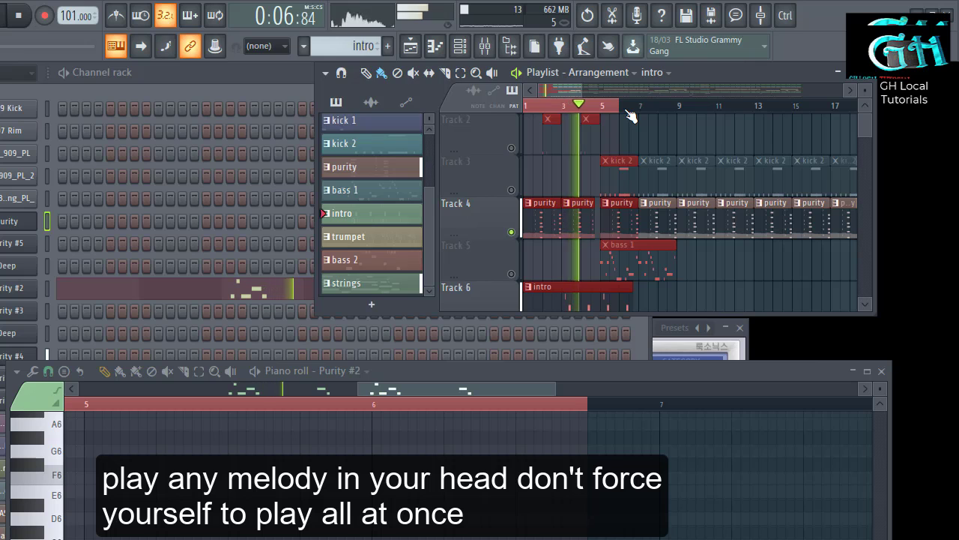
pyautogui.moveTo(629, 115); pyautogui.dragTo(678, 112)
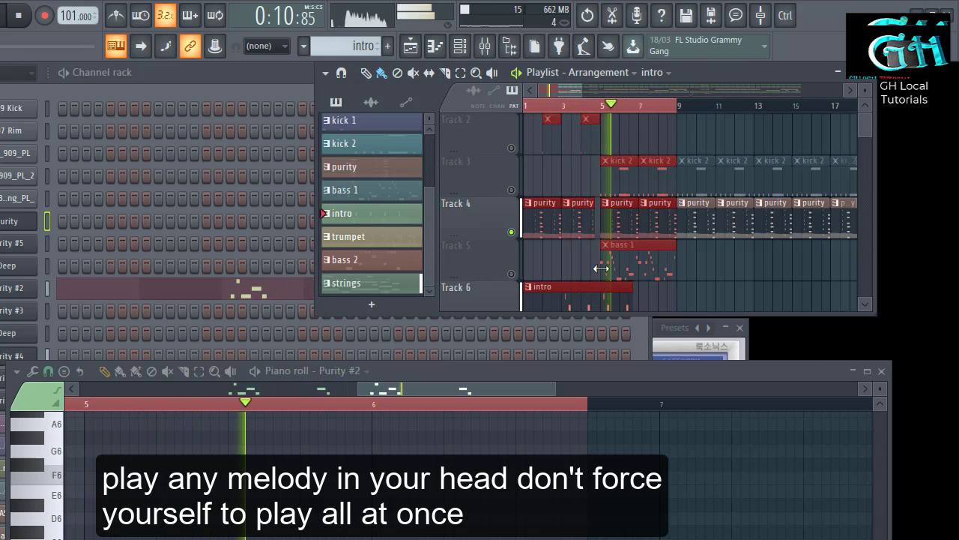
pyautogui.scroll(-5, 596, 270)
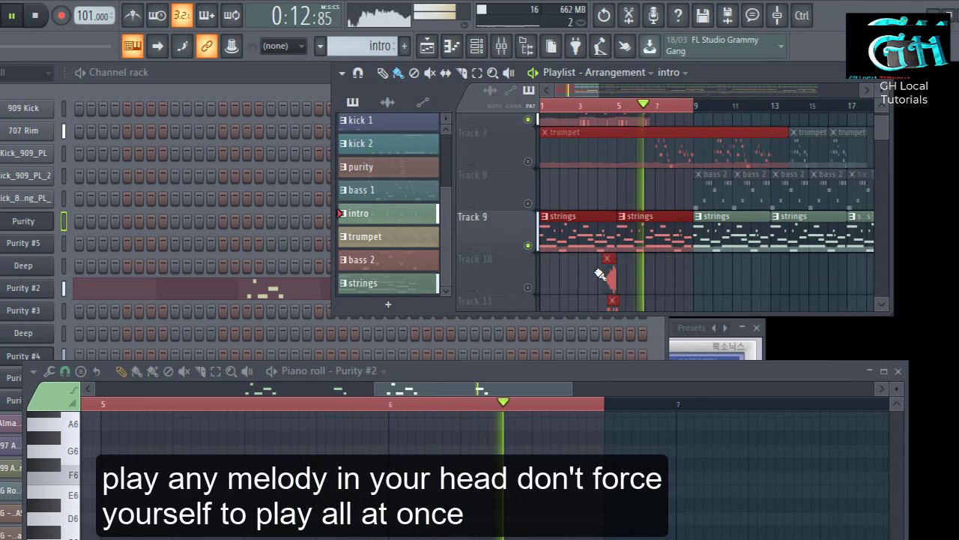
pyautogui.click(11, 15)
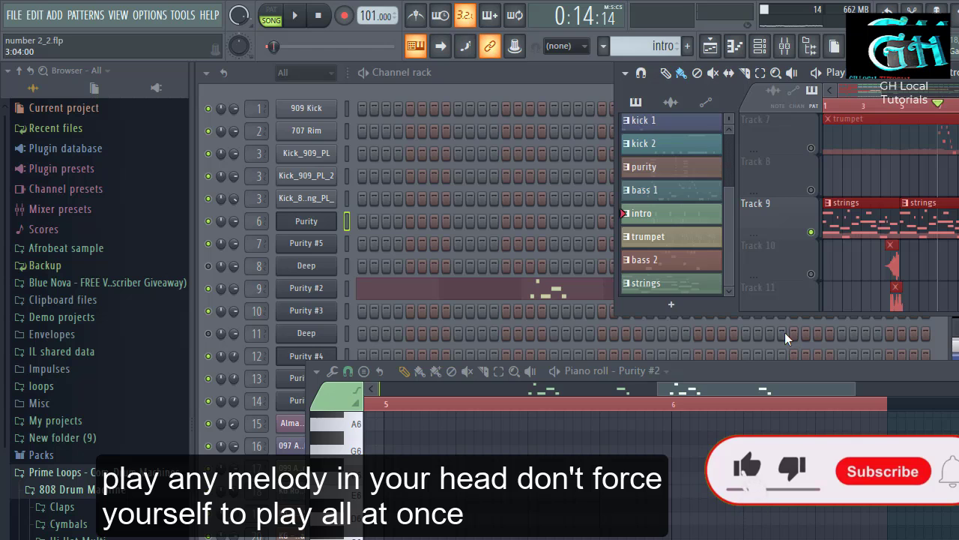
# Enlarge the playlist window to show Track 1 through the lower tracks, replay the selected bars, and pause.
pyautogui.scroll(3, 856, 271)
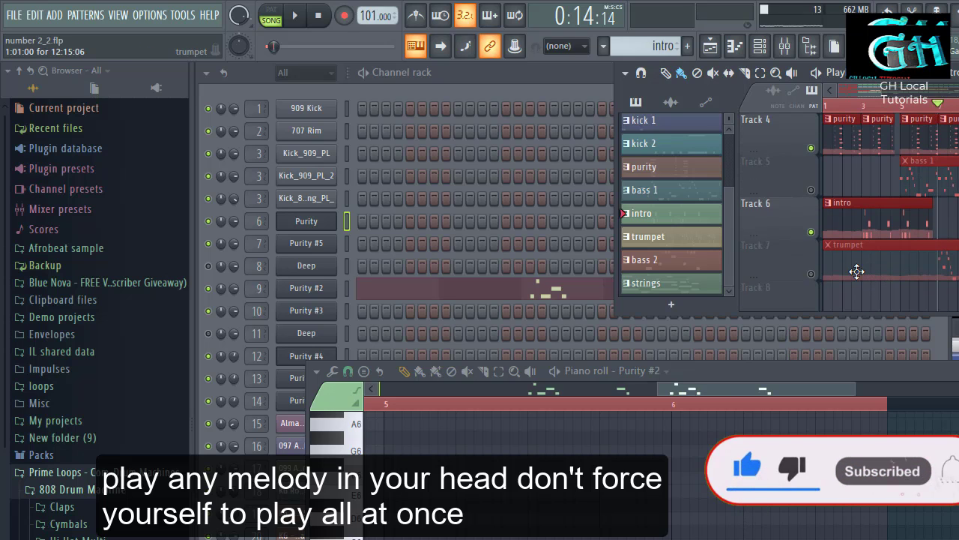
pyautogui.scroll(3, 856, 271)
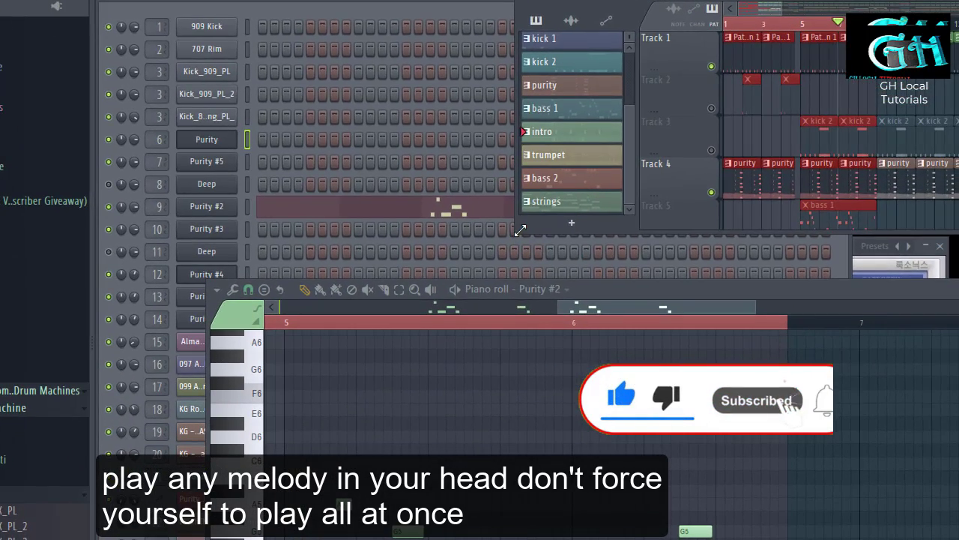
pyautogui.moveTo(535, 249); pyautogui.dragTo(191, 539)
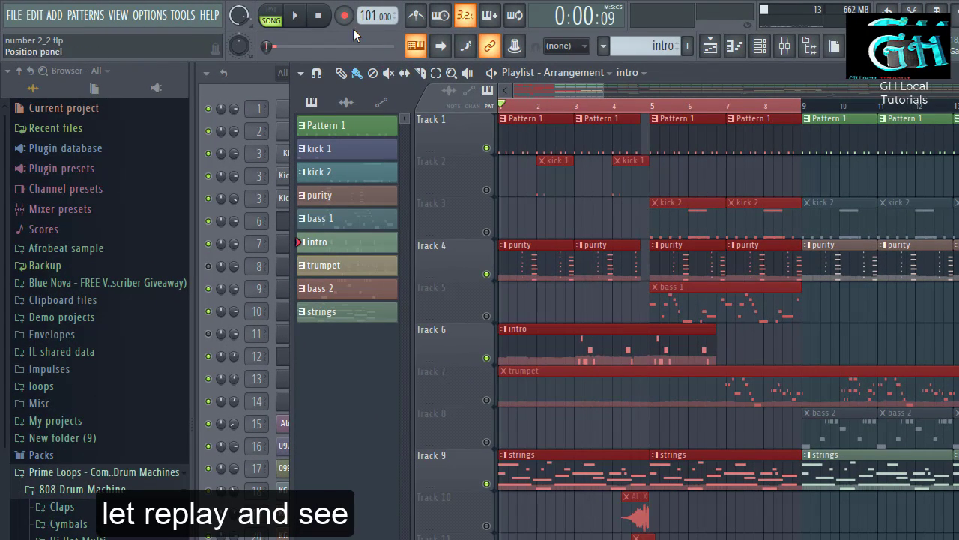
pyautogui.click(297, 18)
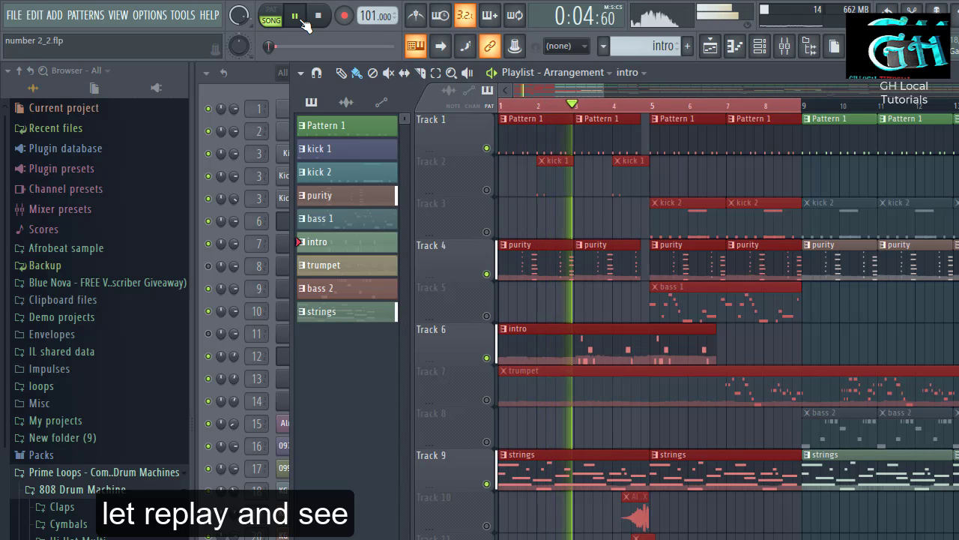
pyautogui.click(306, 22)
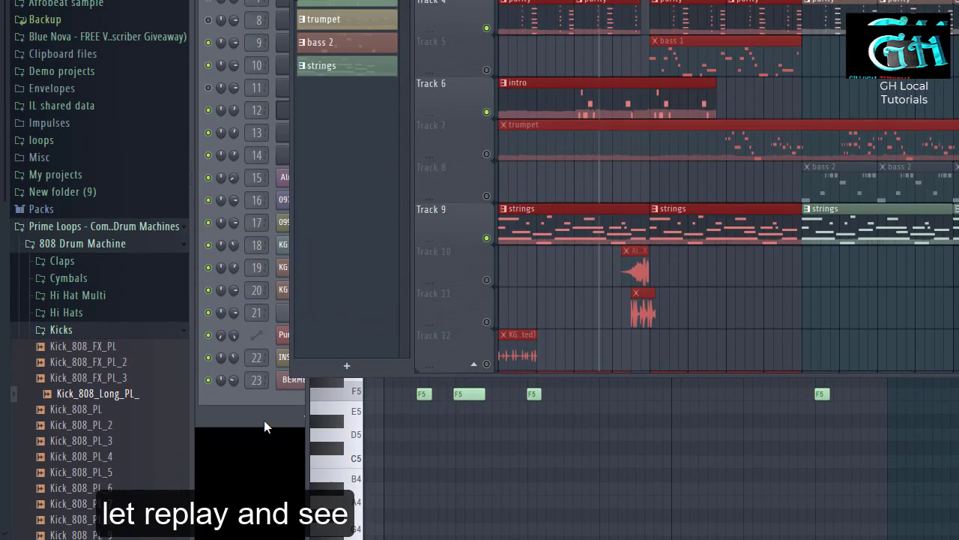
# Show the Purity #2 instrument window from the channel rack, play the intro pattern on its own in pattern mode, and pause.
pyautogui.click(263, 420)
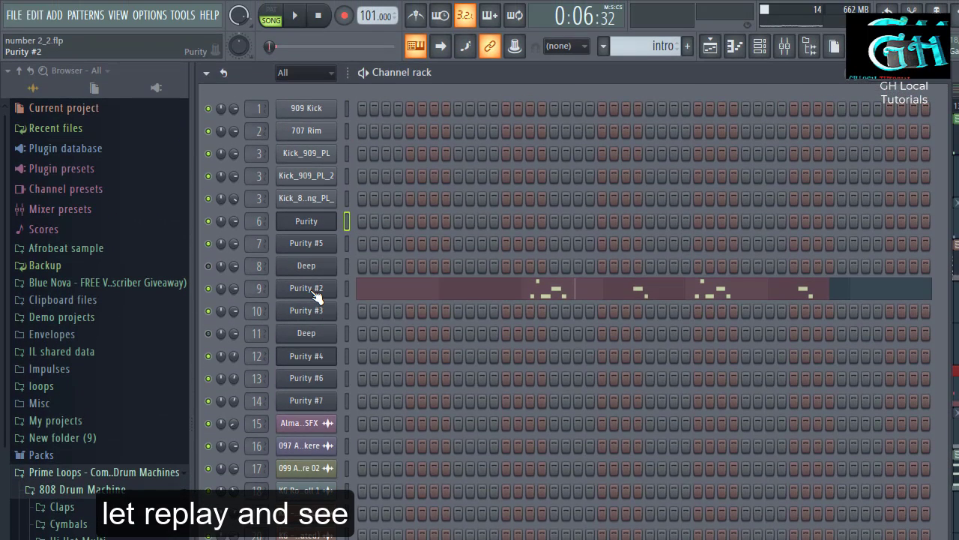
pyautogui.click(314, 293)
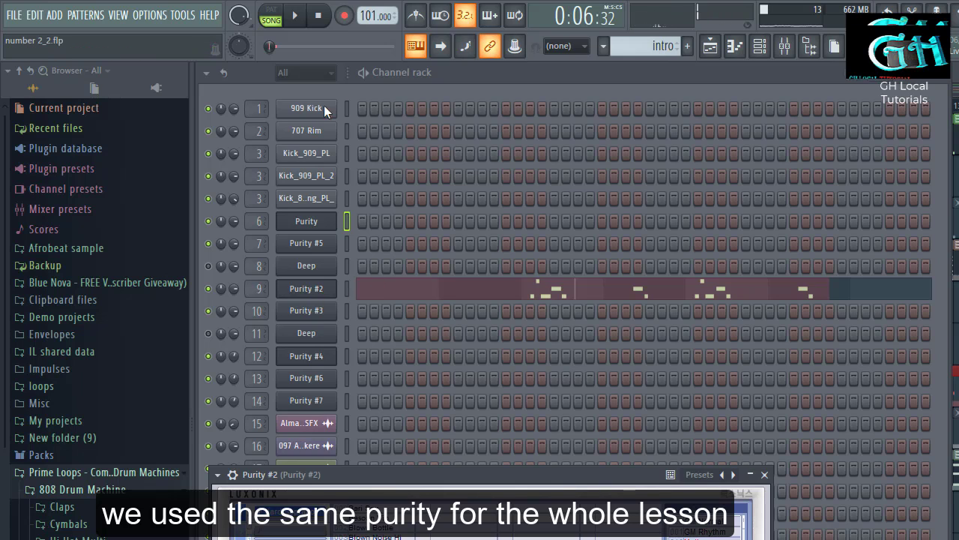
pyautogui.click(271, 10)
pyautogui.click(296, 15)
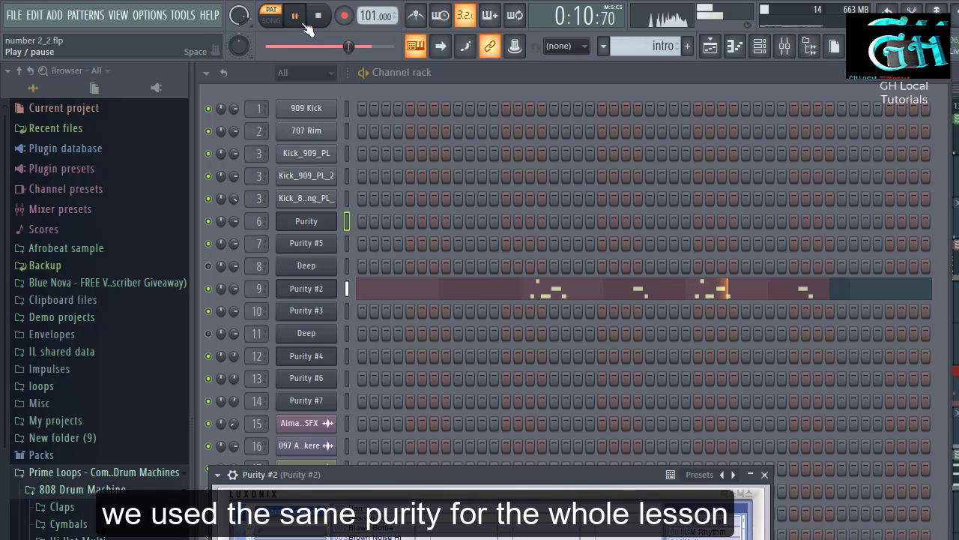
pyautogui.click(305, 24)
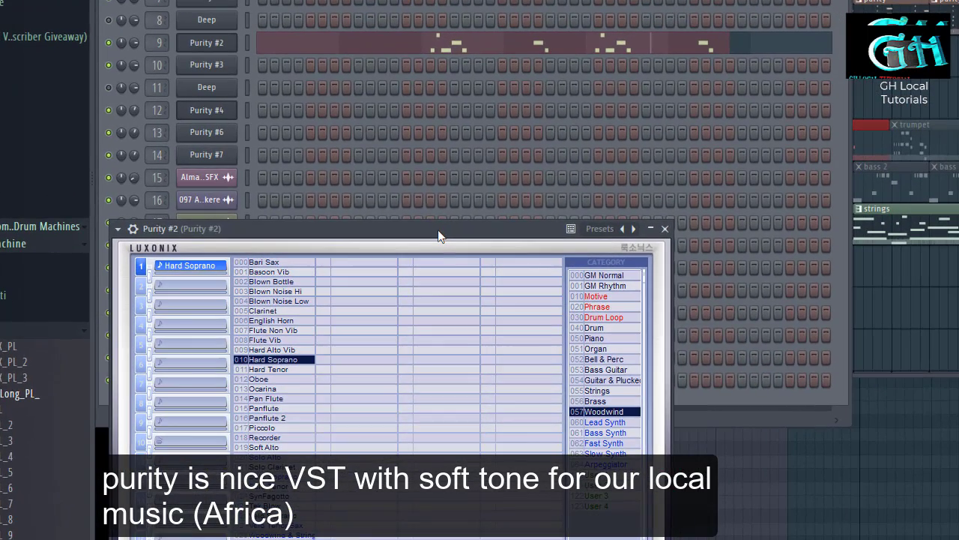
# Move the Purity #2 window aside, open the bass 1 pattern from the playlist, play it in pattern mode, and pause.
pyautogui.moveTo(440, 235); pyautogui.dragTo(911, 153)
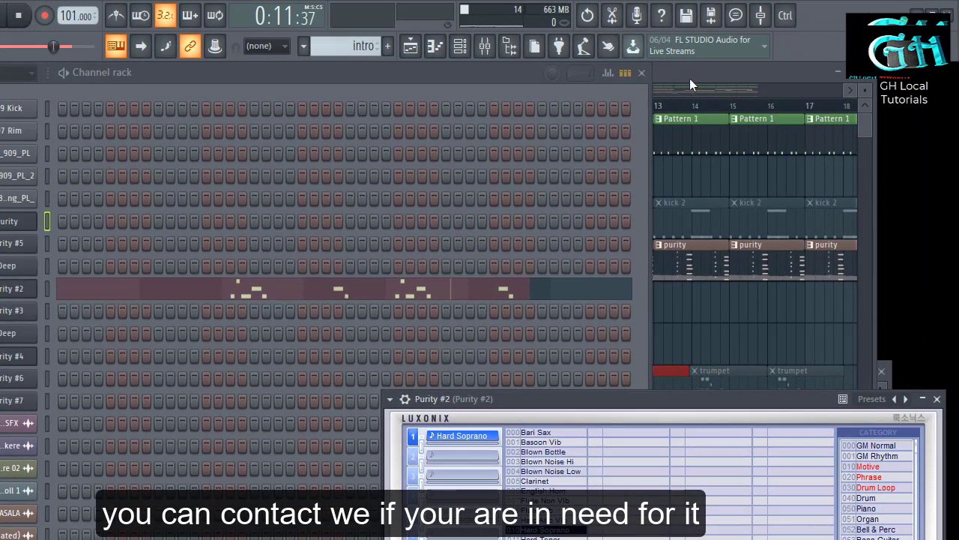
pyautogui.click(689, 78)
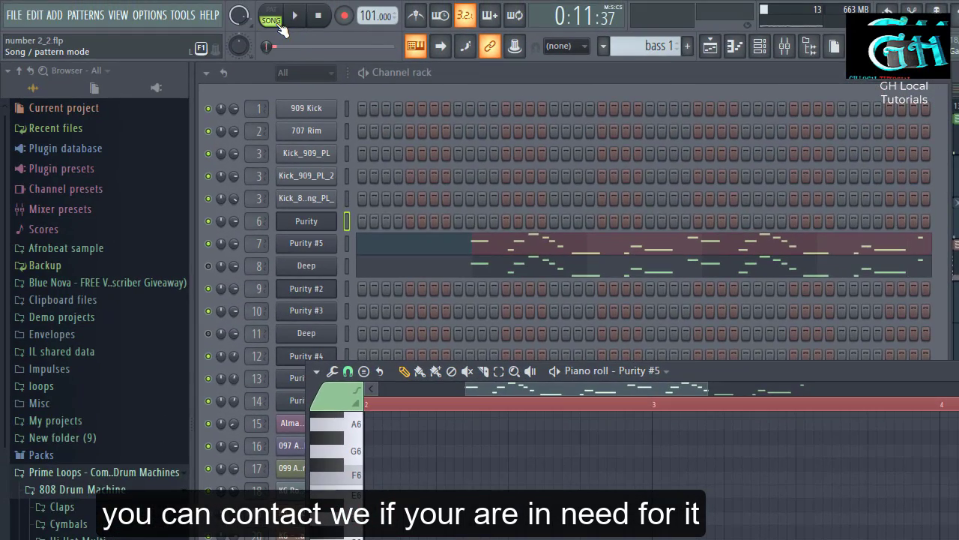
pyautogui.click(275, 18)
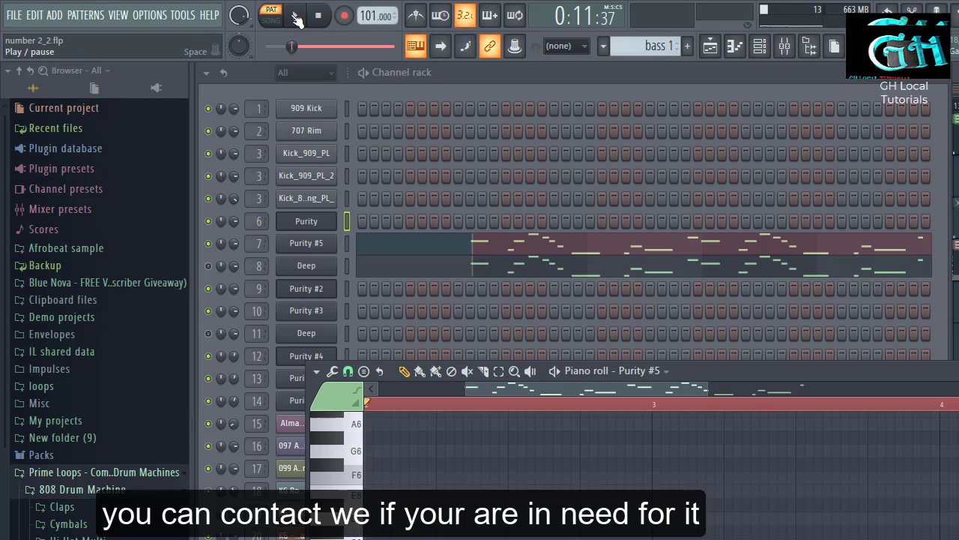
pyautogui.click(298, 18)
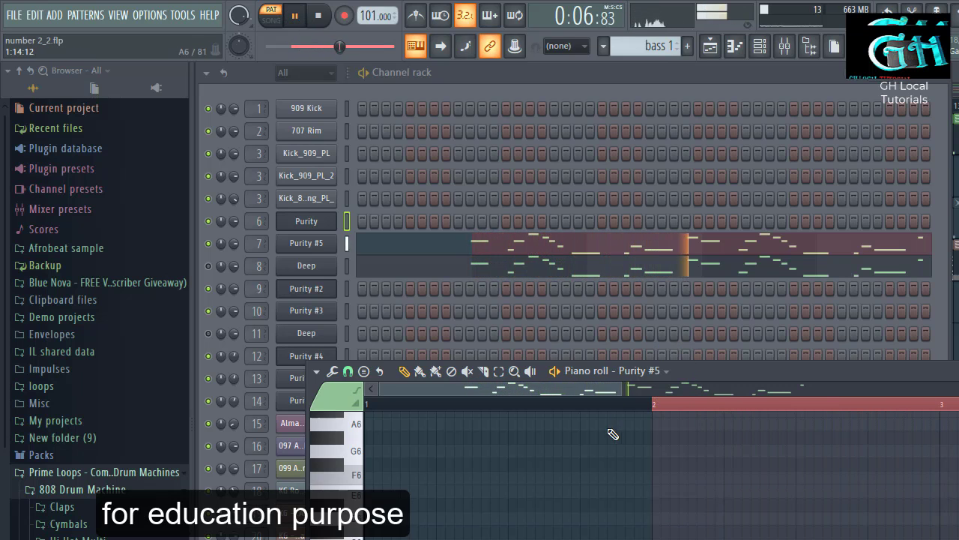
pyautogui.scroll(-4, 613, 434)
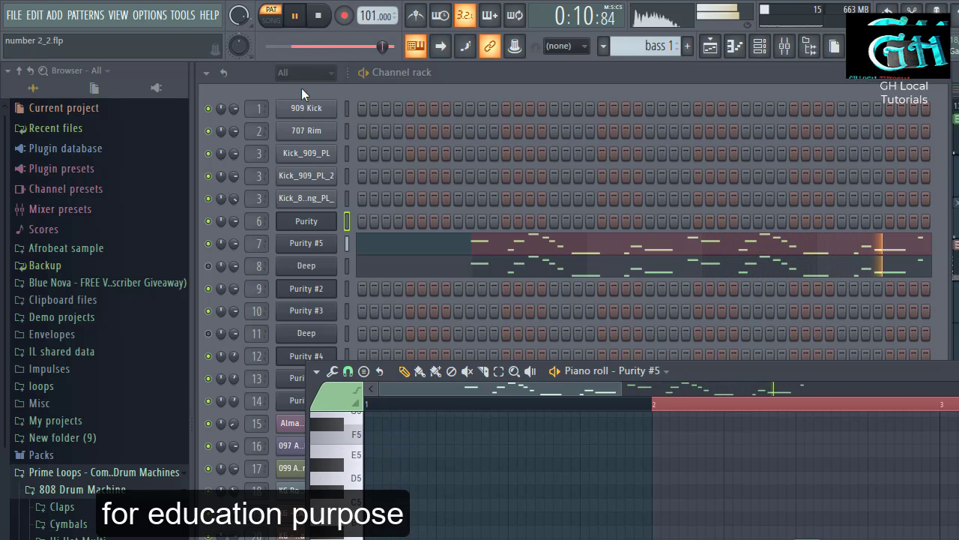
pyautogui.click(296, 46)
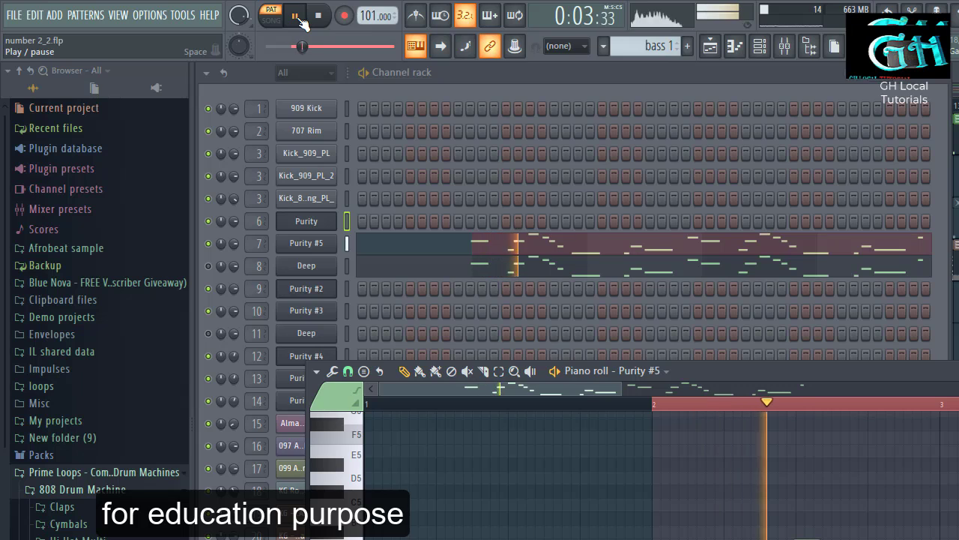
pyautogui.click(297, 16)
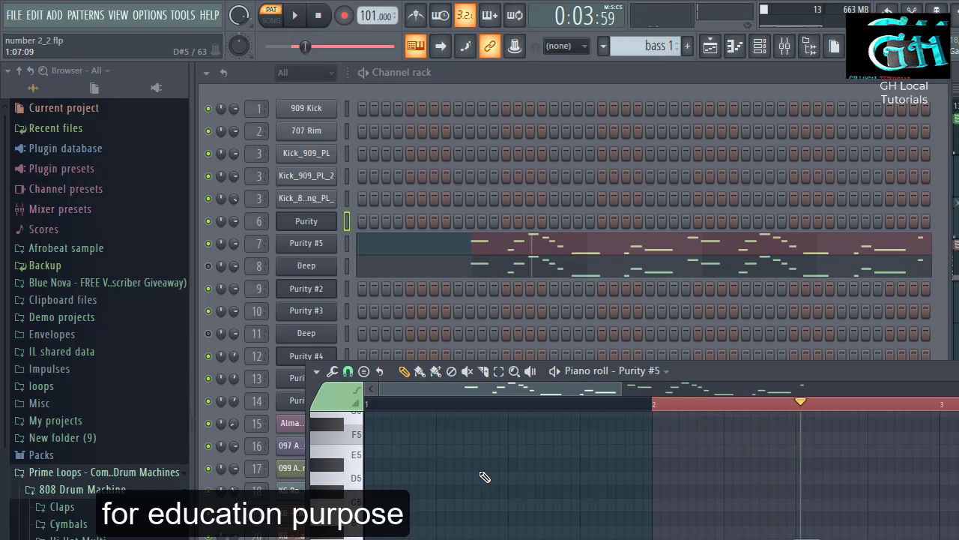
# View and close the Purity #5 instrument, close the piano roll, and show the Purity #6 window beside the channel rack.
pyautogui.click(310, 251)
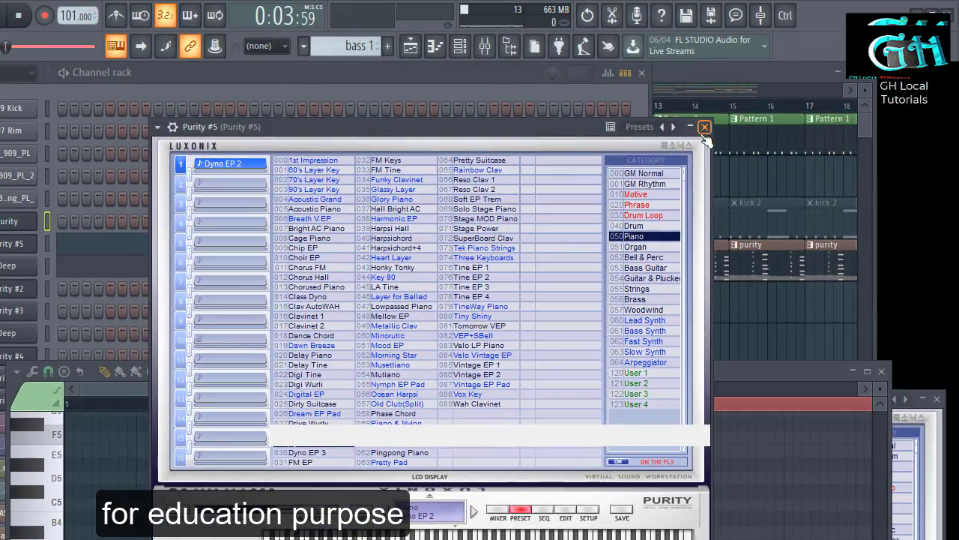
pyautogui.click(705, 122)
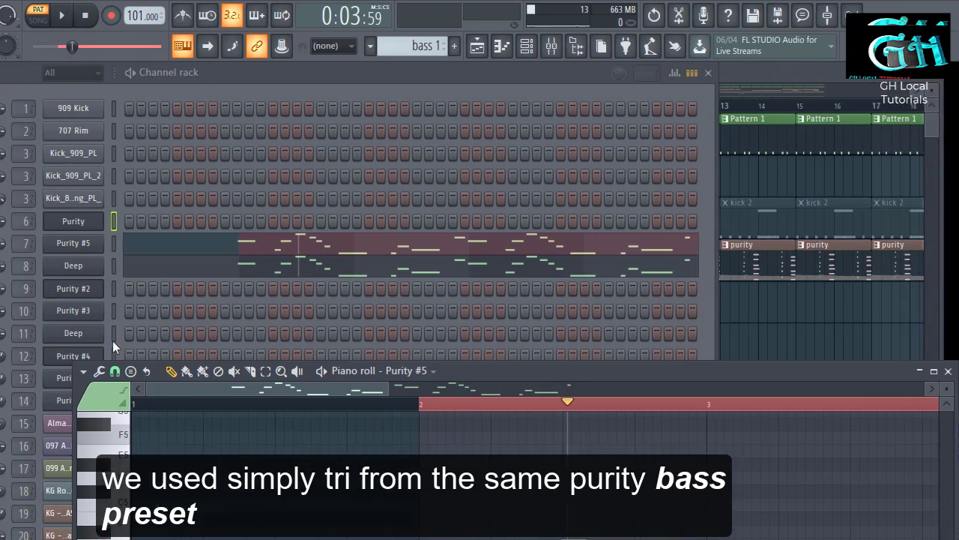
pyautogui.press('F7')
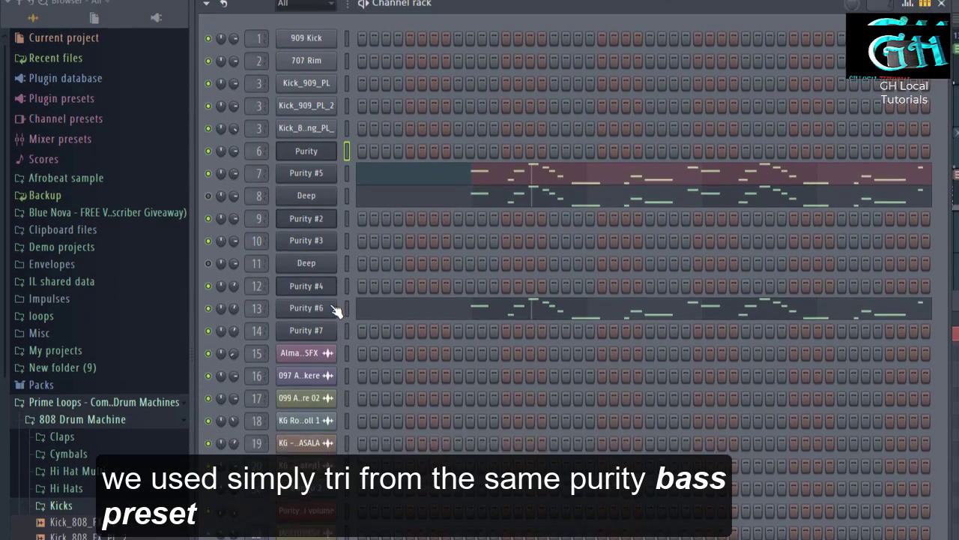
pyautogui.click(330, 382)
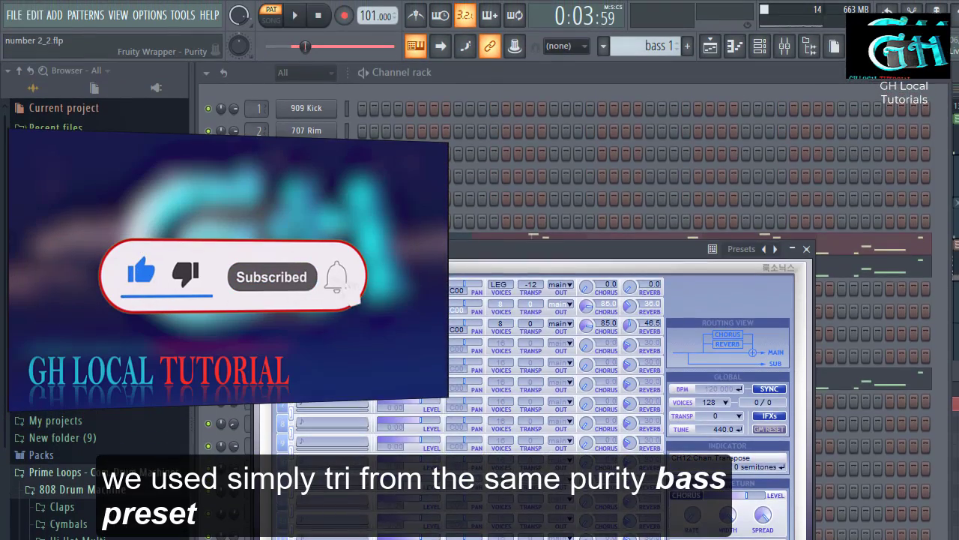
pyautogui.moveTo(421, 165); pyautogui.dragTo(657, 71)
pyautogui.moveTo(656, 159); pyautogui.dragTo(819, 125)
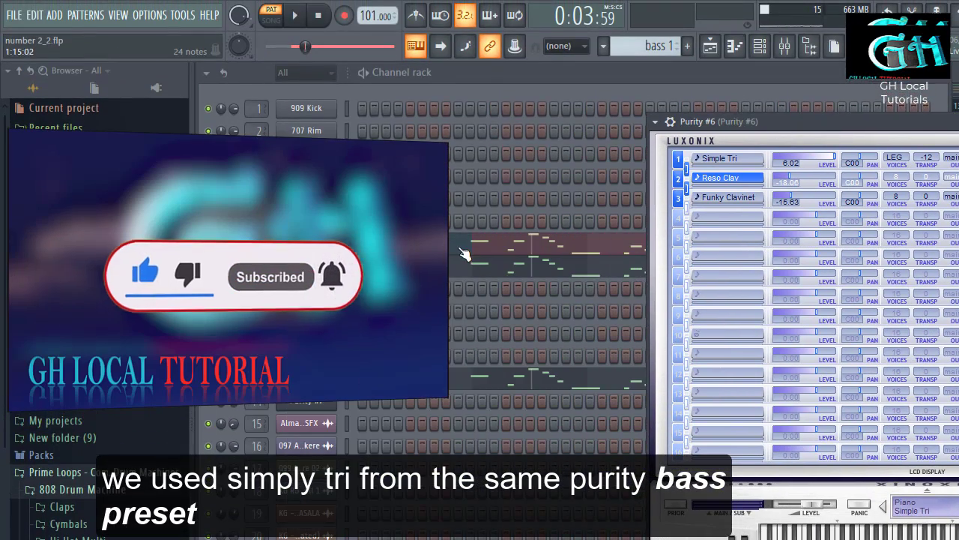
# Play the bass 1 pattern on its own, pause it, and show the preset list in the Purity #6 instrument.
pyautogui.click(240, 243)
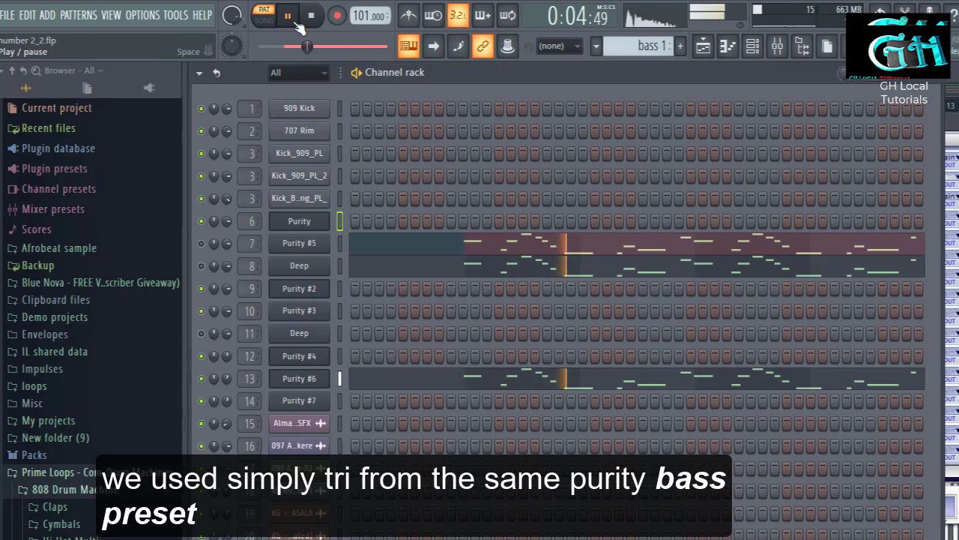
pyautogui.click(295, 15)
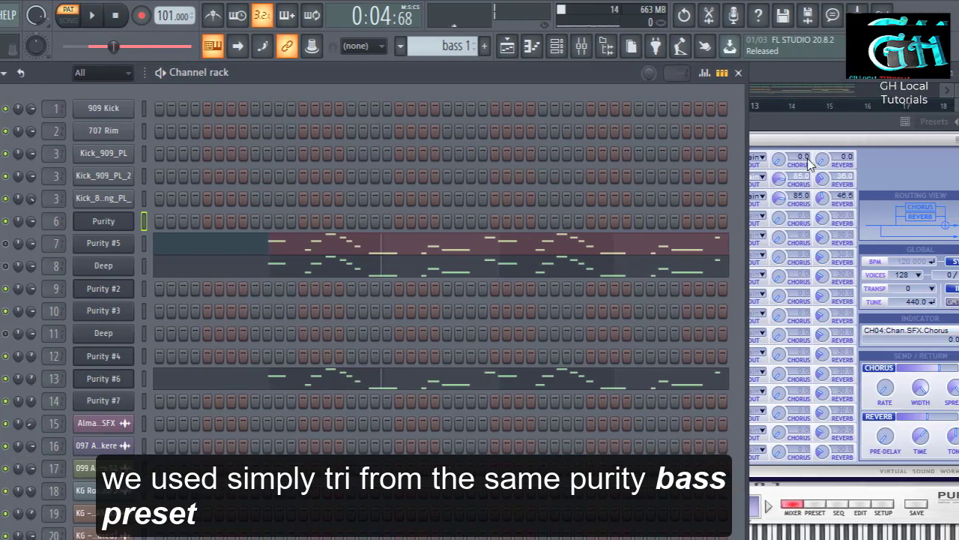
pyautogui.click(734, 129)
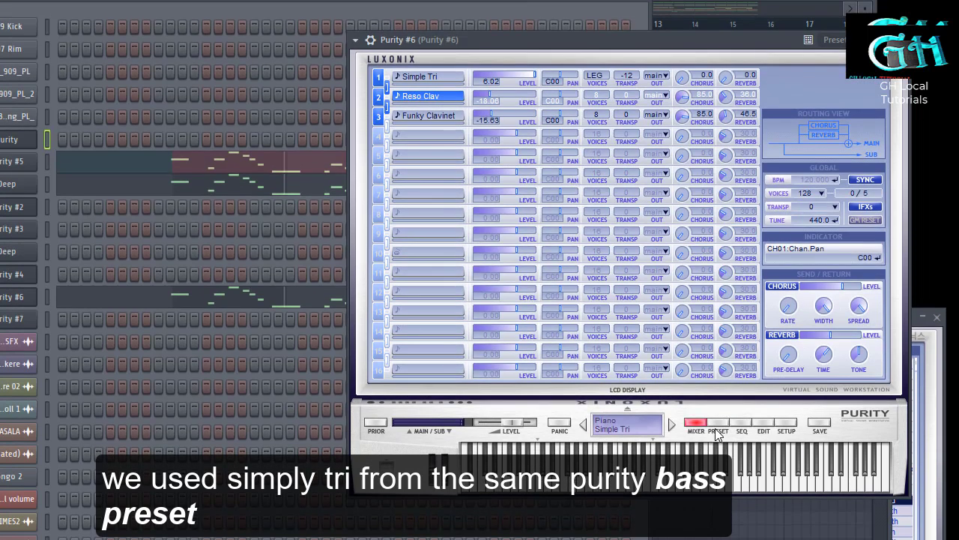
pyautogui.click(717, 506)
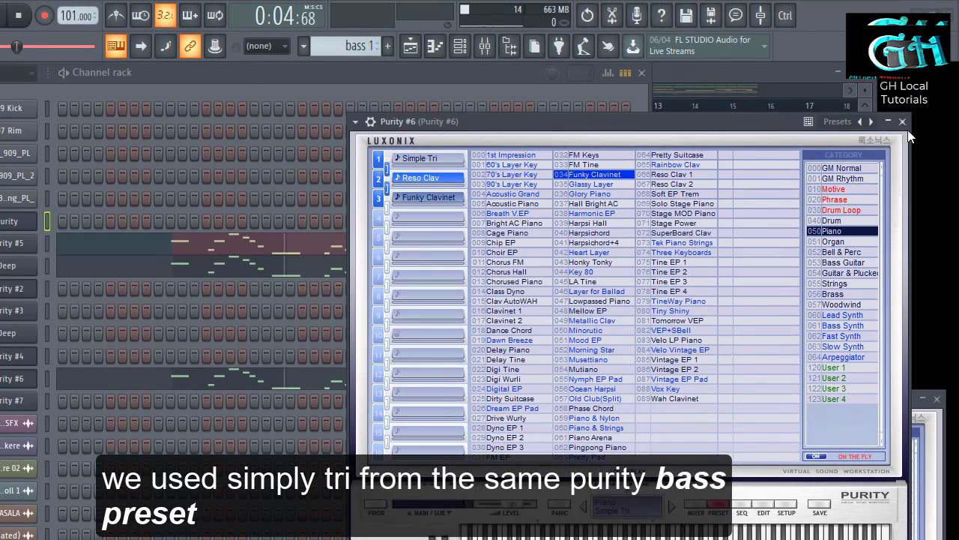
# Close the Purity #6 window, open the Purity #5 instrument from the channel rack, and move its window to show the Dyno EP 2 preset.
pyautogui.click(902, 122)
pyautogui.click(23, 249)
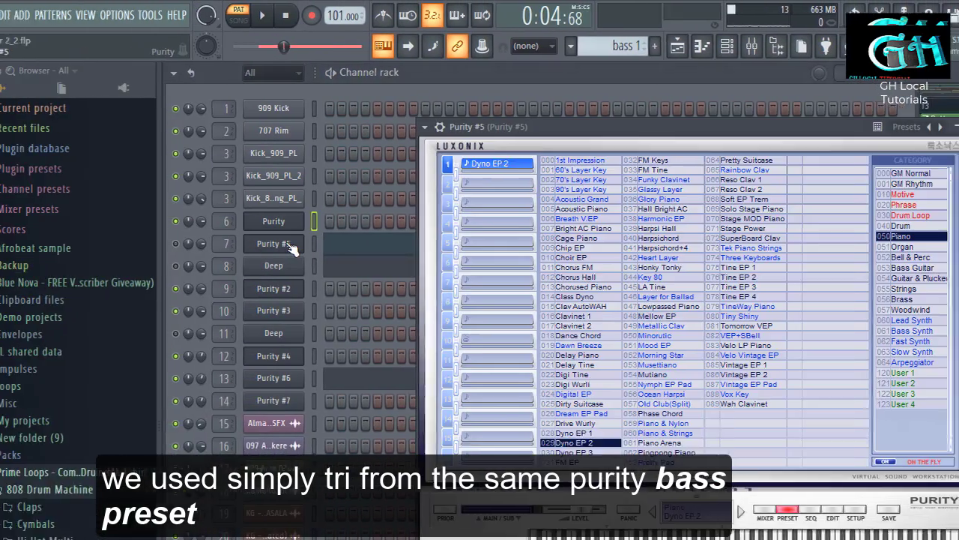
pyautogui.press('Escape')
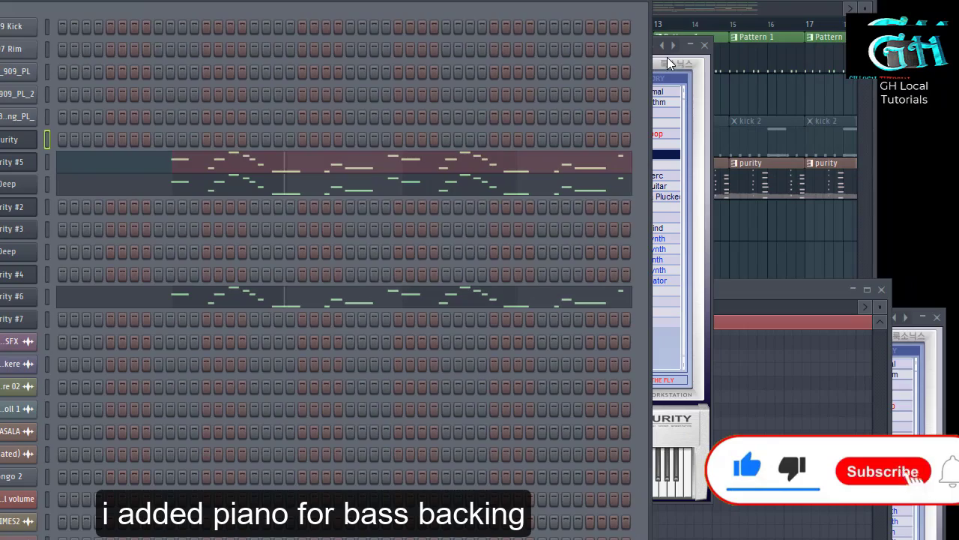
pyautogui.click(655, 54)
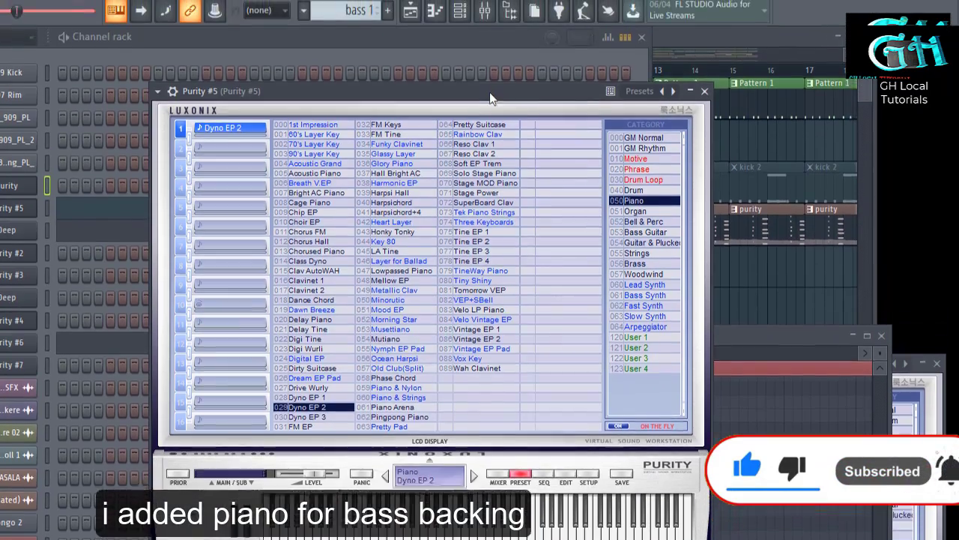
pyautogui.moveTo(498, 54); pyautogui.dragTo(663, 54)
pyautogui.moveTo(663, 137); pyautogui.dragTo(715, 145)
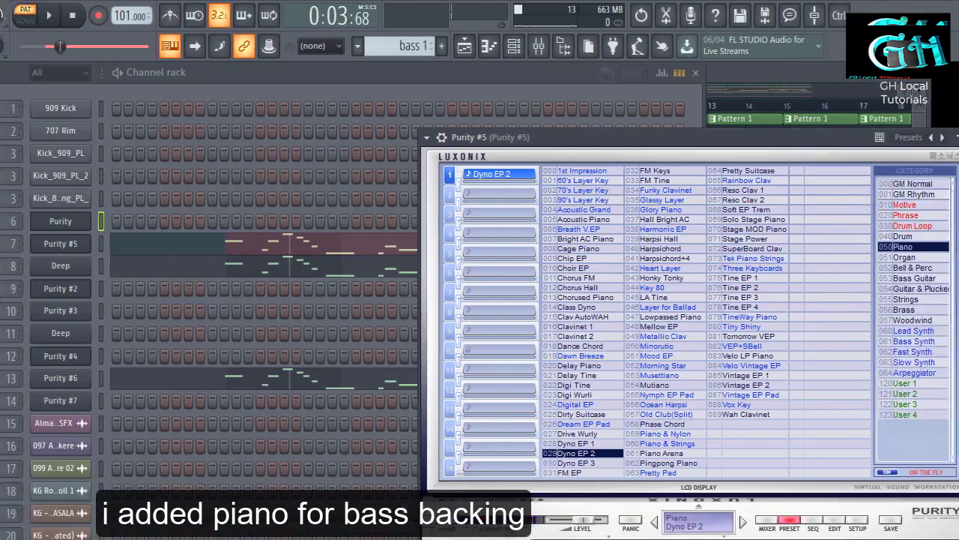
# Return to the playlist, unmute Track 5 with the bass 1 clip, play the selected bars in song mode, and pause.
pyautogui.press('F5')
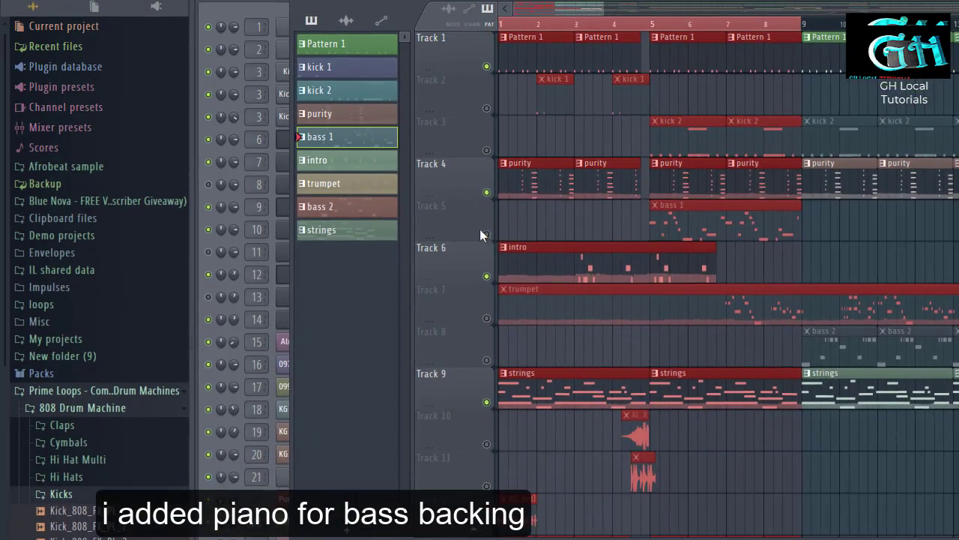
pyautogui.click(487, 235)
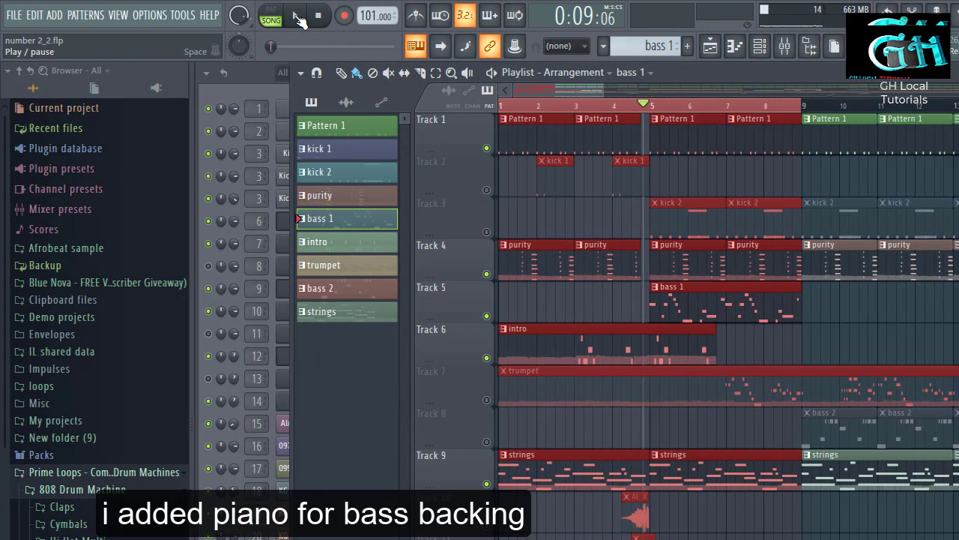
pyautogui.click(297, 19)
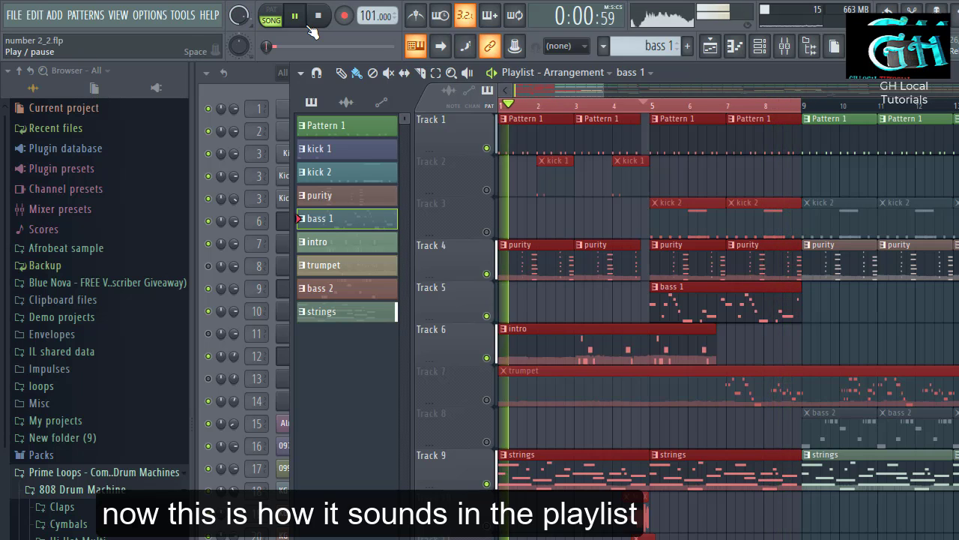
pyautogui.click(306, 24)
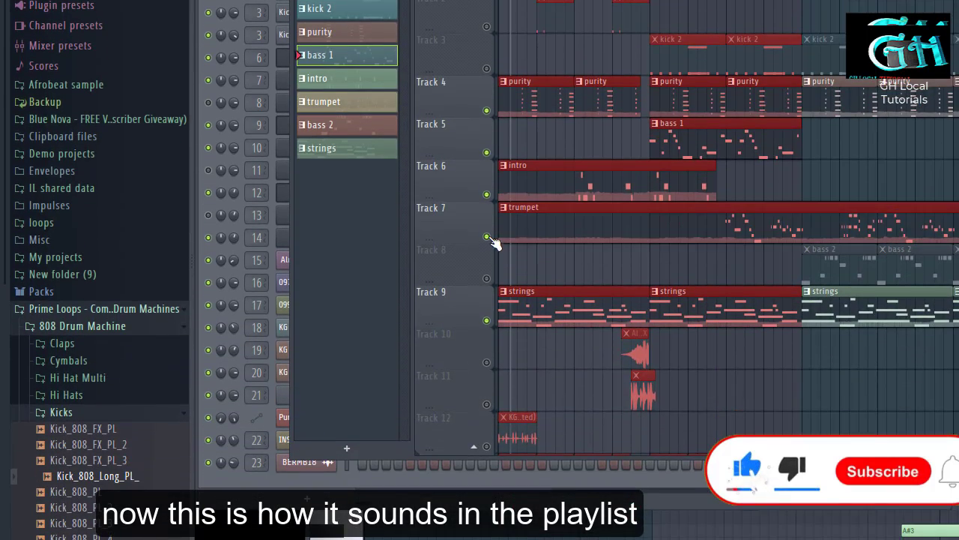
# Unmute Track 7, open the trumpet pattern's Purity #3 notes in the piano roll, and move that window higher.
pyautogui.click(487, 281)
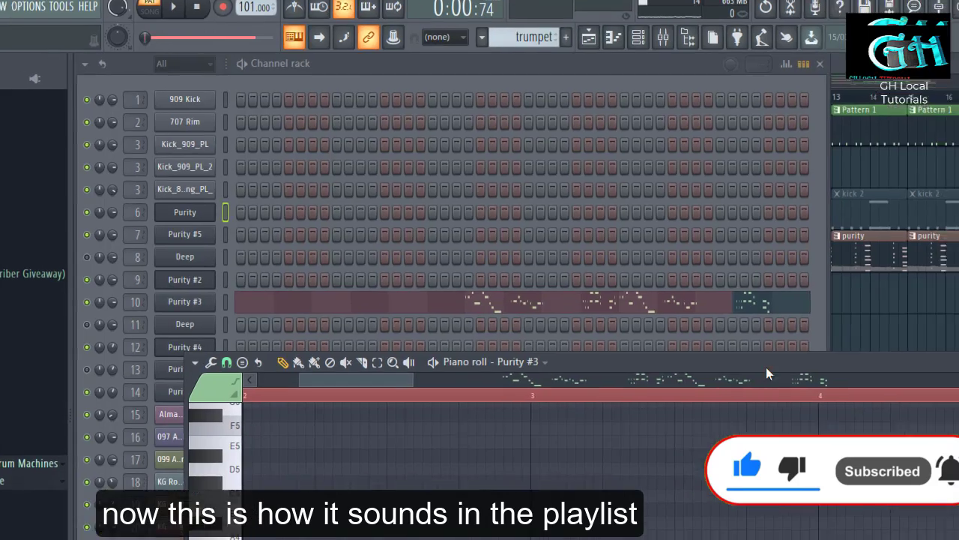
pyautogui.moveTo(792, 290); pyautogui.dragTo(790, 171)
pyautogui.moveTo(618, 186); pyautogui.dragTo(630, 74)
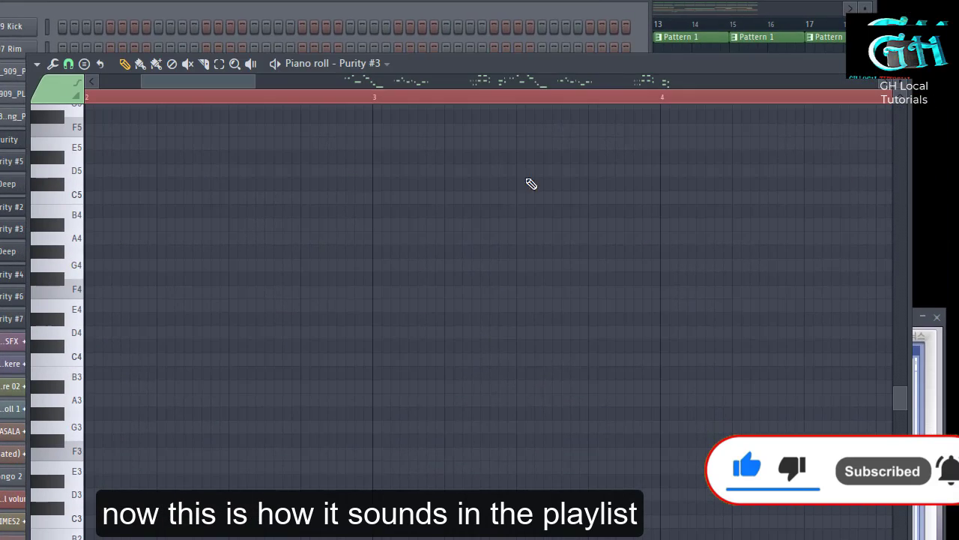
# Browse the Purity #3 piano roll to examine the trumpet melody notes around bars 7 and 8.
pyautogui.scroll(10, 391, 356)
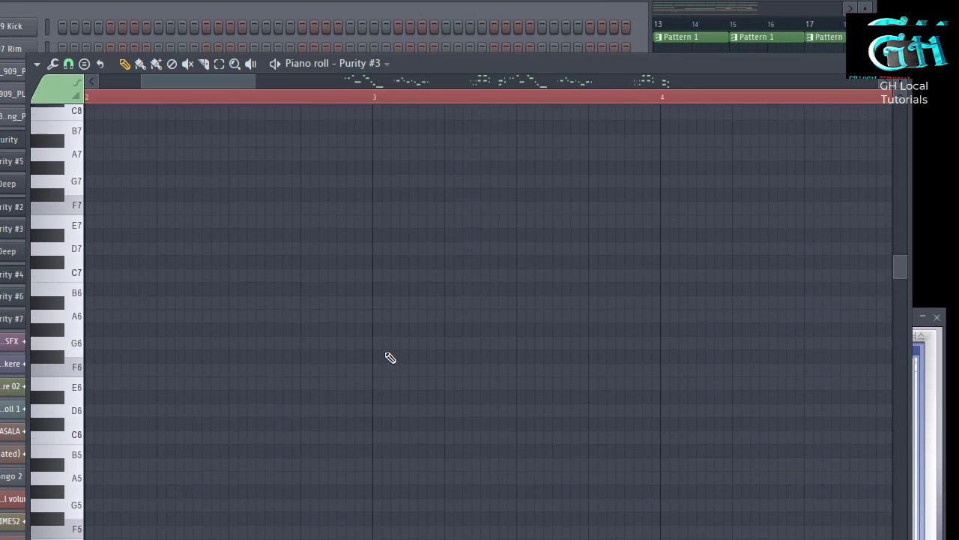
pyautogui.scroll(3, 391, 362)
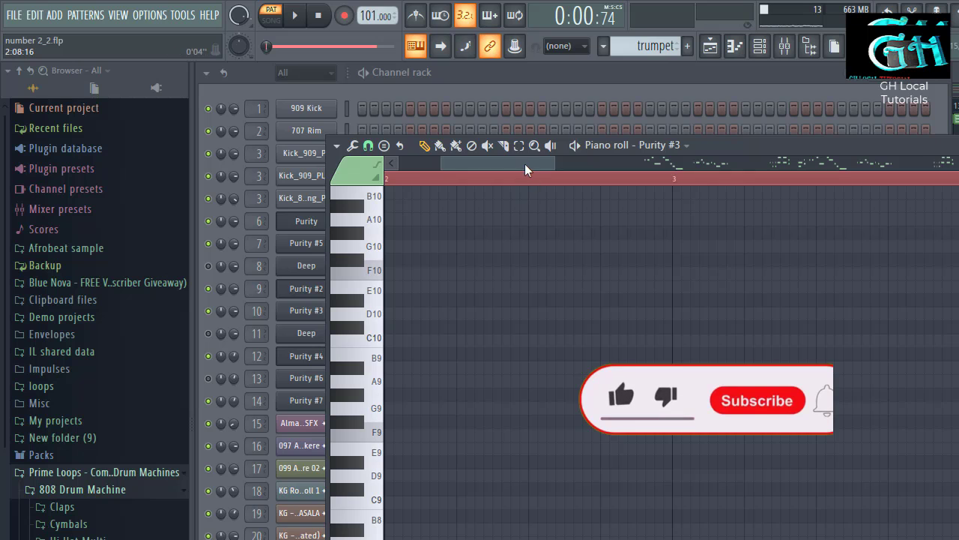
pyautogui.moveTo(225, 81); pyautogui.dragTo(368, 110)
pyautogui.moveTo(669, 199); pyautogui.dragTo(707, 262)
pyautogui.scroll(-6, 607, 514)
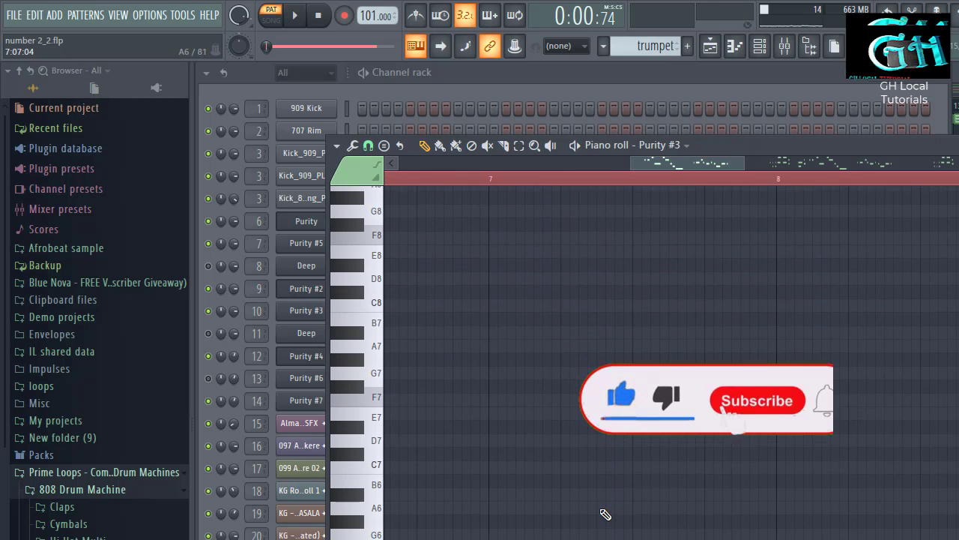
pyautogui.scroll(-4, 604, 516)
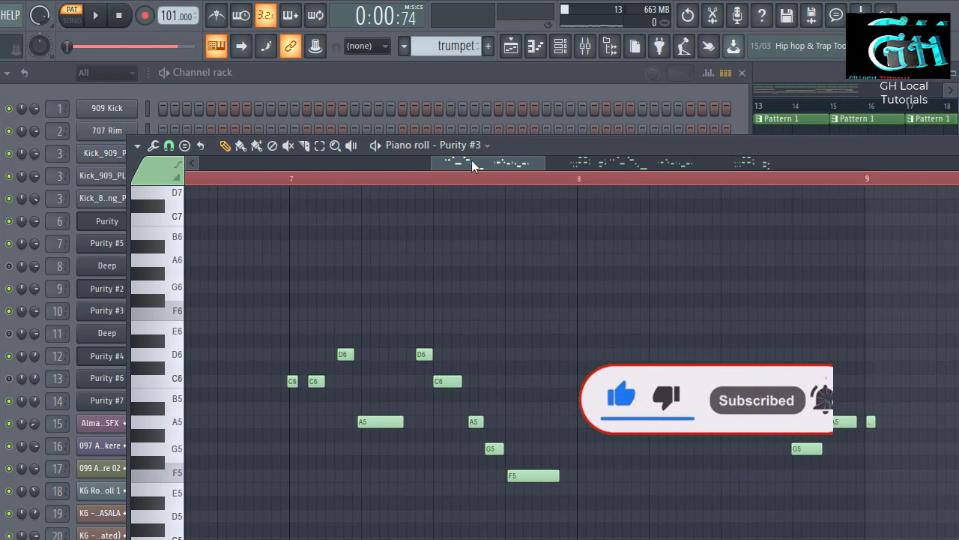
pyautogui.moveTo(471, 160)
pyautogui.mouseDown()
pyautogui.moveTo(520, 166)
pyautogui.moveTo(483, 165)
pyautogui.mouseUp()
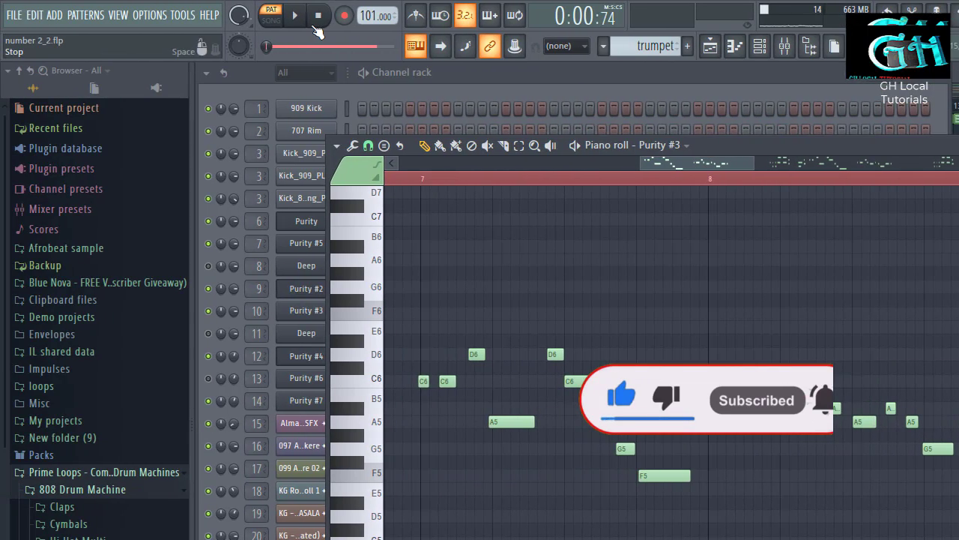
pyautogui.moveTo(685, 163); pyautogui.dragTo(642, 166)
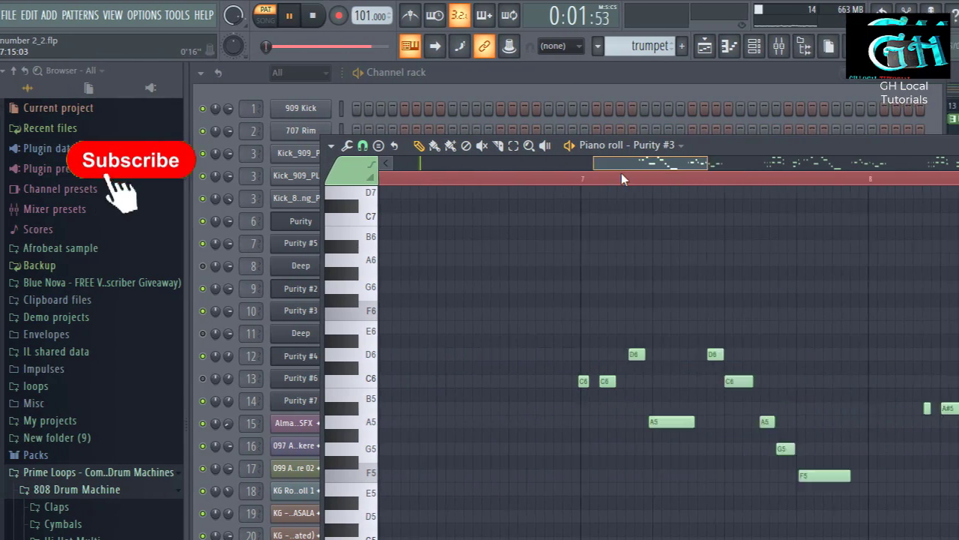
# Play the trumpet pattern in pattern mode, follow its notes from bar 7 through bar 14, and stop playback.
pyautogui.moveTo(564, 176); pyautogui.dragTo(493, 188)
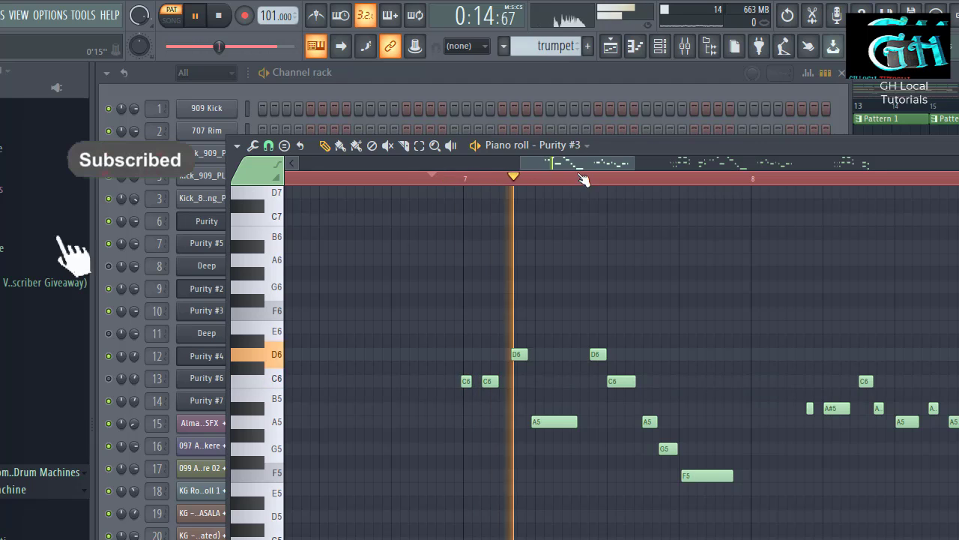
pyautogui.moveTo(566, 167); pyautogui.dragTo(623, 169)
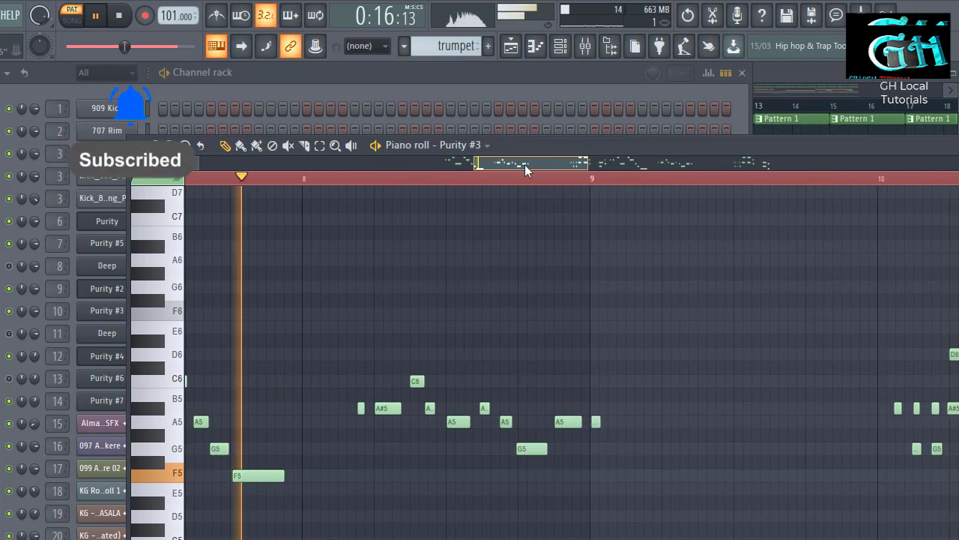
pyautogui.moveTo(524, 164); pyautogui.dragTo(583, 170)
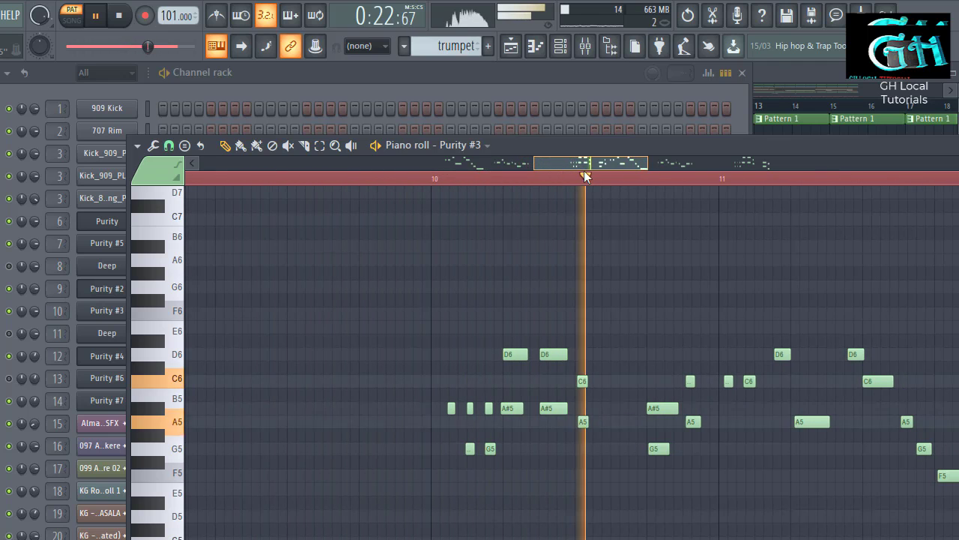
pyautogui.moveTo(584, 170); pyautogui.dragTo(660, 182)
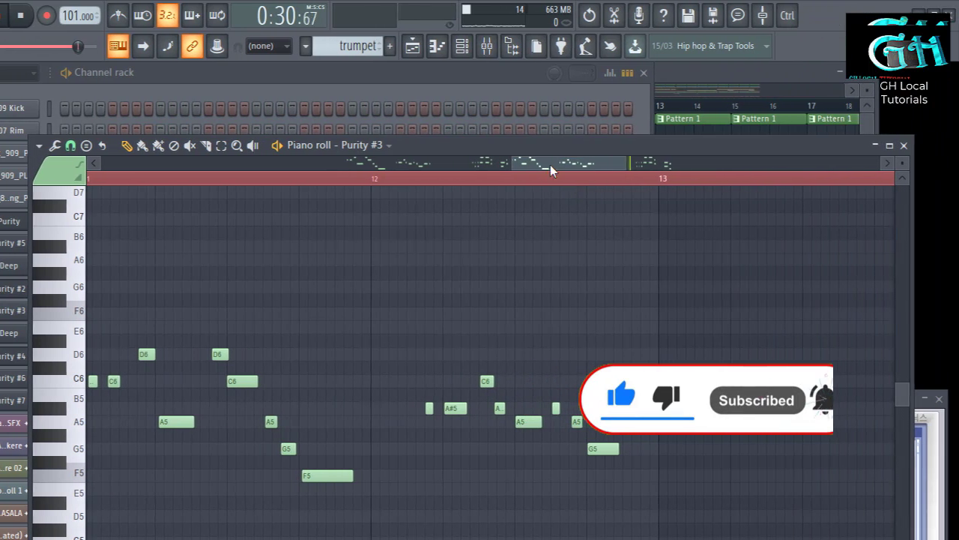
pyautogui.moveTo(608, 161); pyautogui.dragTo(675, 167)
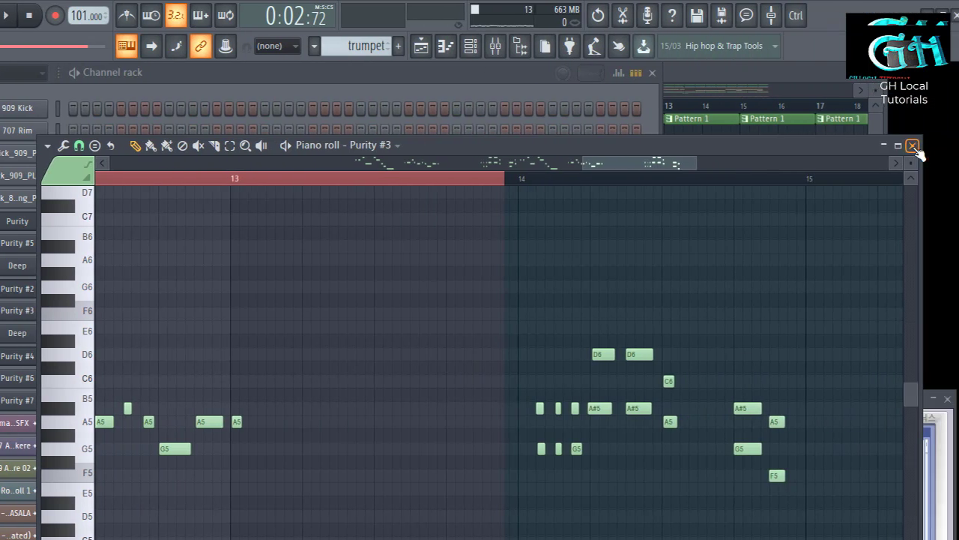
# Close the piano roll, bring back the playlist, play the selected bars in song mode with the trumpet, and pause.
pyautogui.click(912, 147)
pyautogui.click(766, 73)
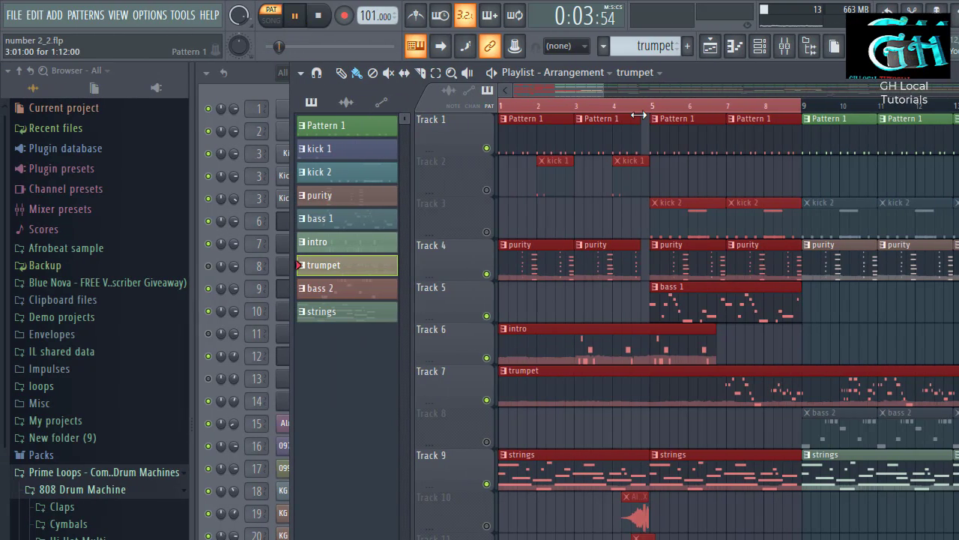
pyautogui.click(292, 17)
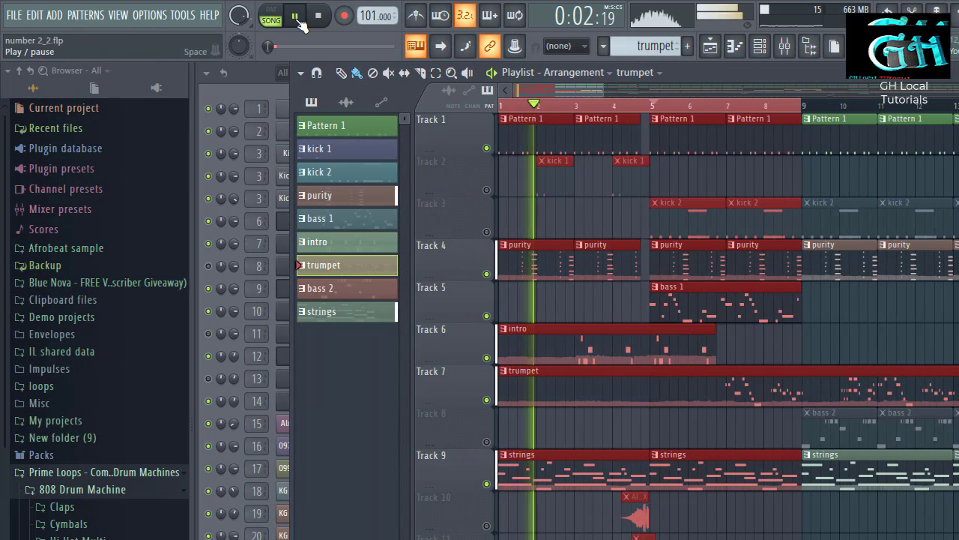
pyautogui.click(125, 16)
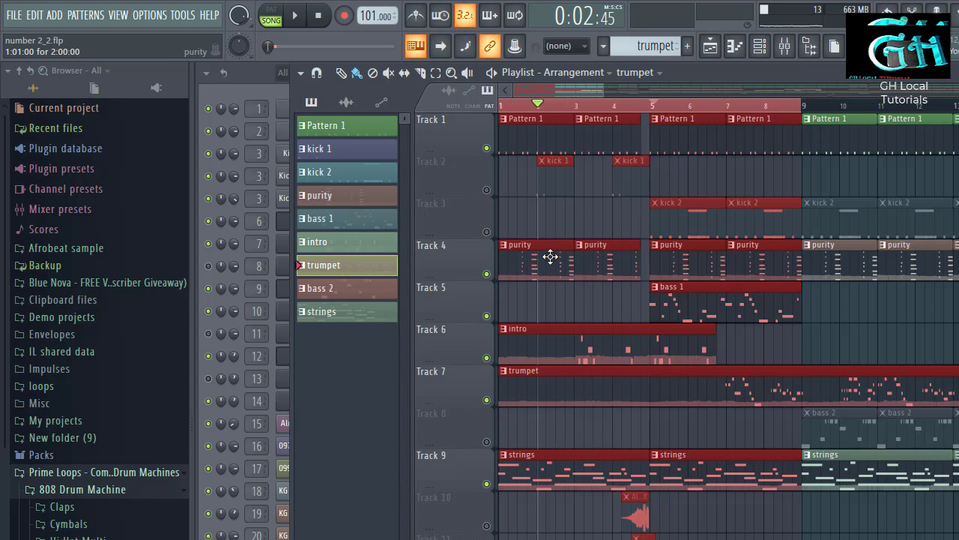
# Unmute Tracks 2 and 3, play the arrangement while extending the playlist selection to about bar 18, and pause.
pyautogui.click(486, 232)
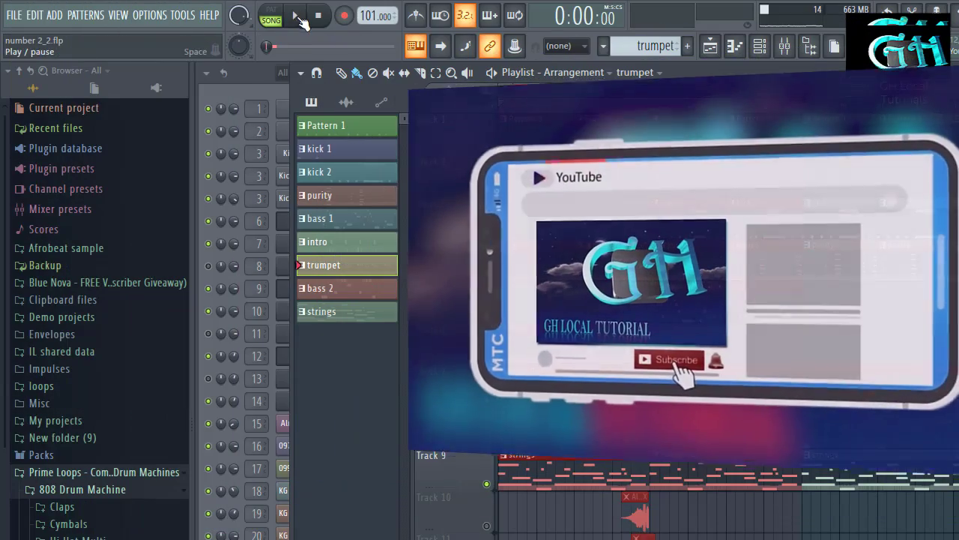
pyautogui.click(297, 16)
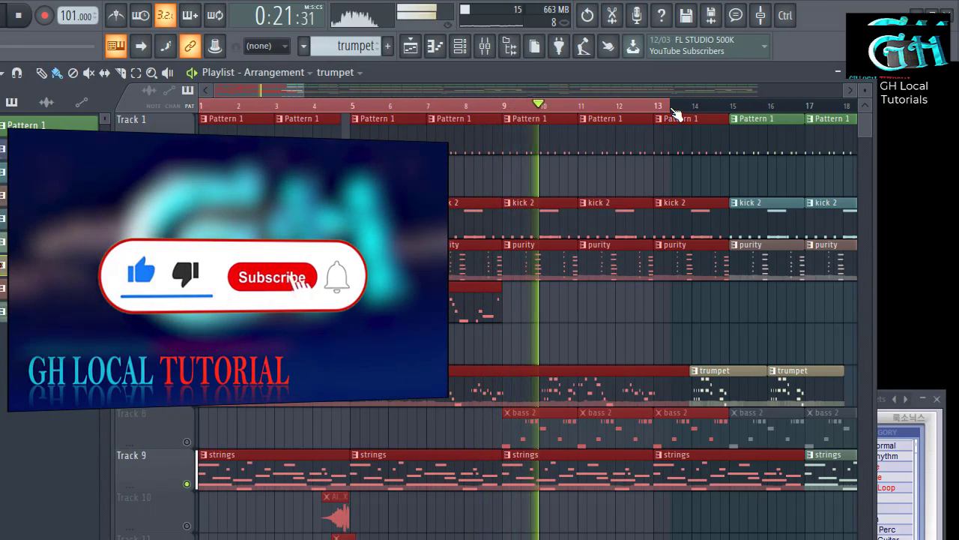
pyautogui.moveTo(675, 112); pyautogui.dragTo(842, 128)
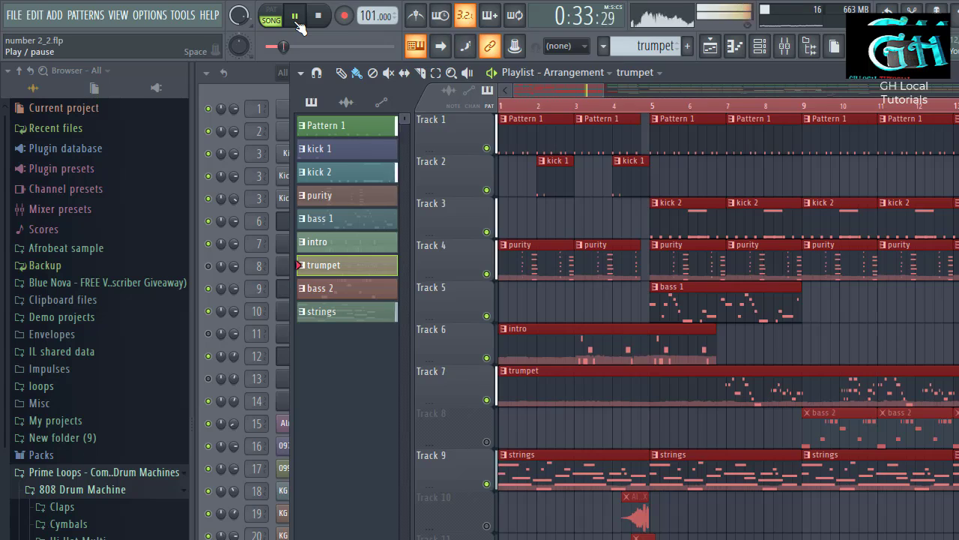
pyautogui.click(287, 21)
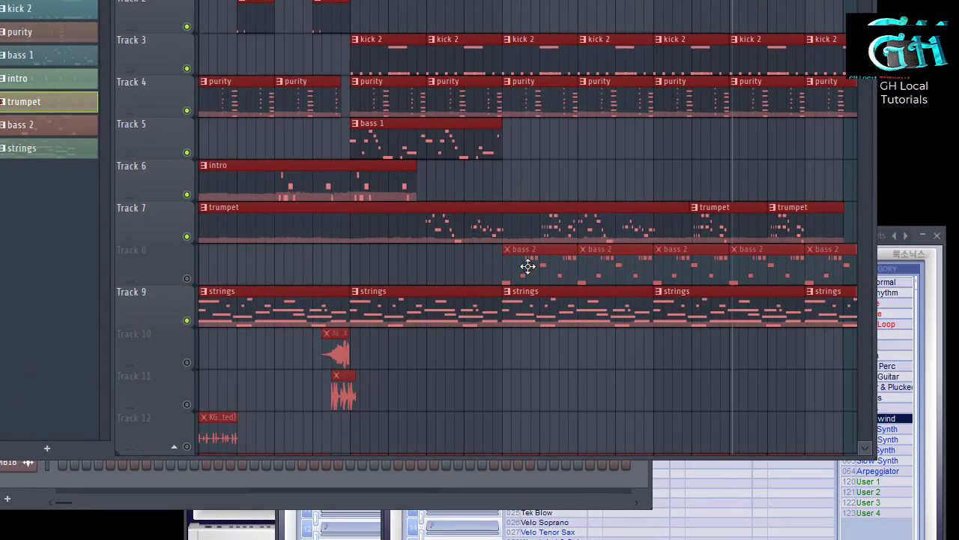
# Open the bass 2 clip's notes in the piano roll, then close it and the channel rack to return to the playlist.
pyautogui.doubleClick(827, 430)
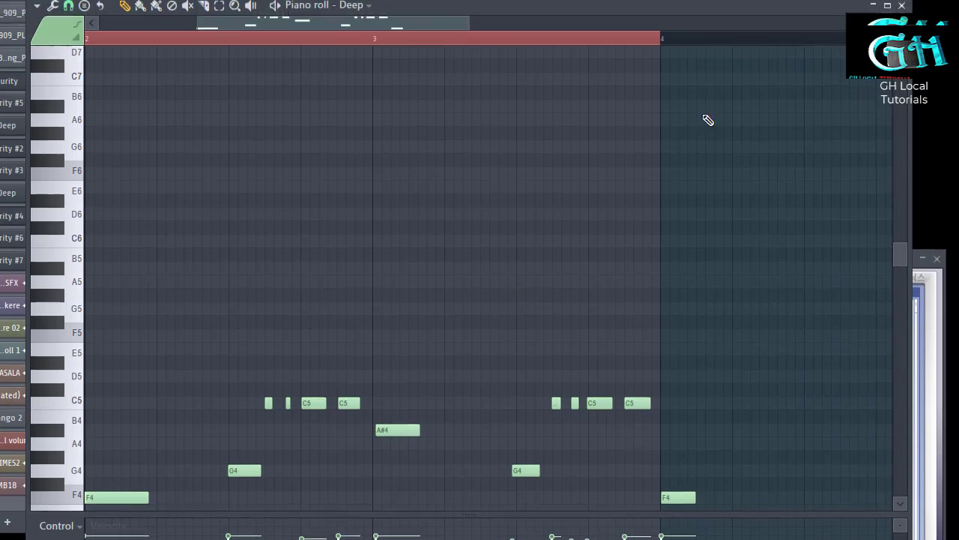
pyautogui.click(906, 127)
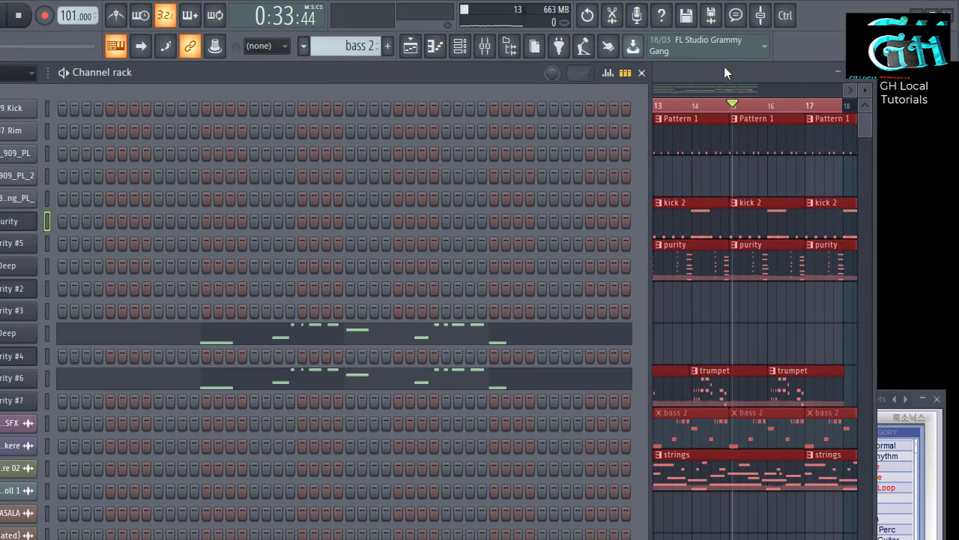
pyautogui.click(639, 71)
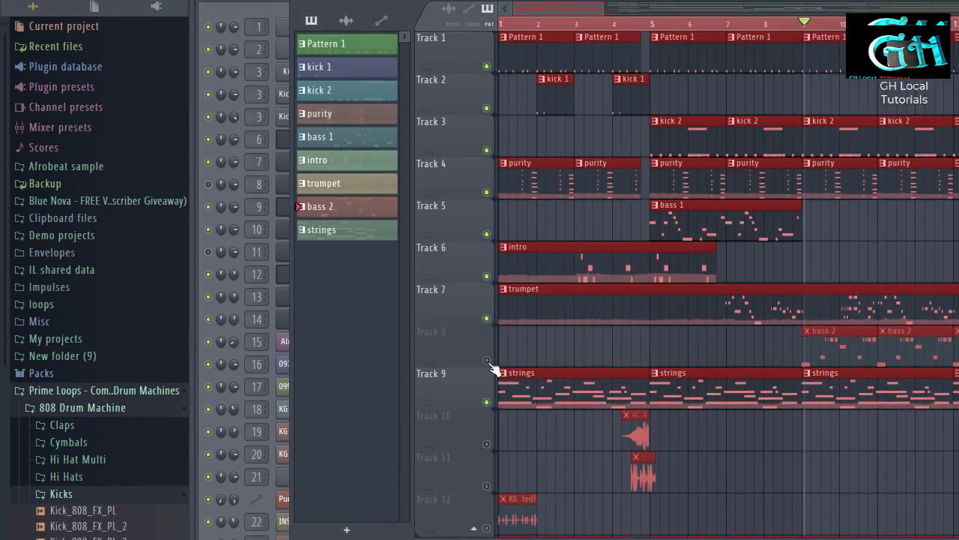
# Unmute Track 8, play the arrangement from bar 9 with bass 2 included, and stop playback.
pyautogui.press('space')
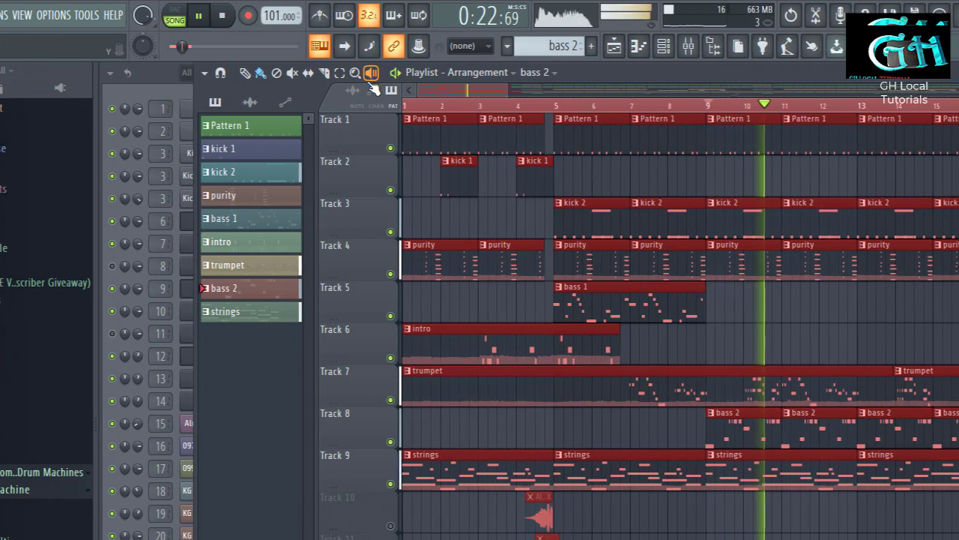
pyautogui.moveTo(447, 86)
pyautogui.mouseDown()
pyautogui.moveTo(490, 85)
pyautogui.moveTo(442, 94)
pyautogui.mouseUp()
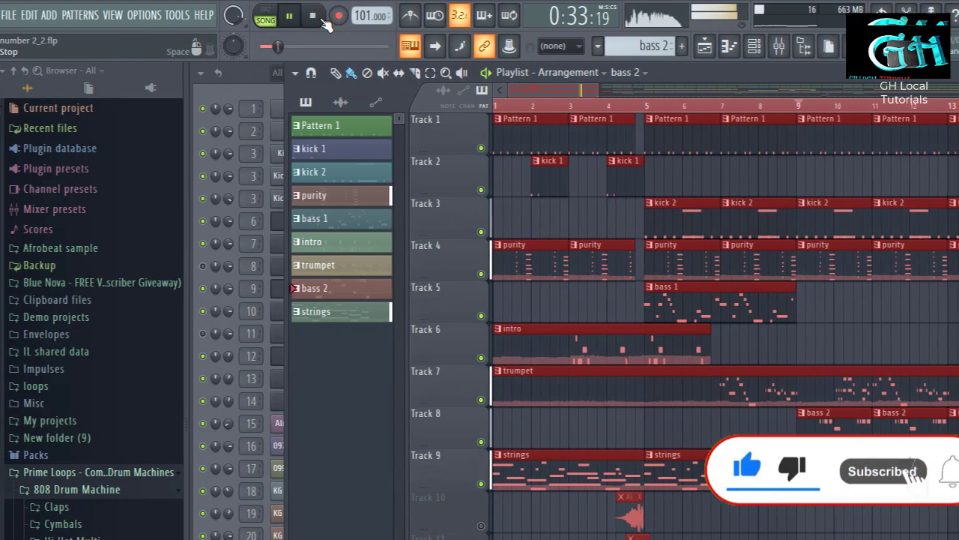
pyautogui.click(240, 15)
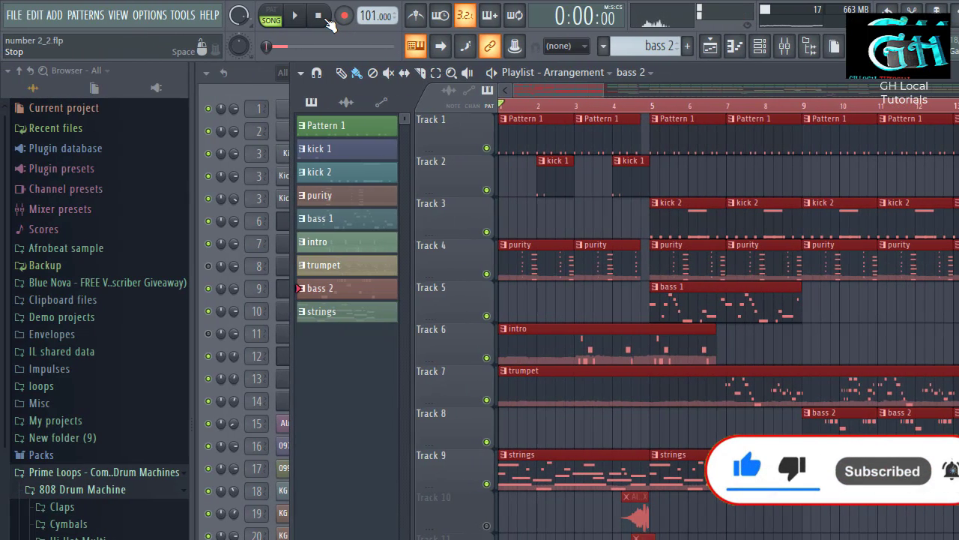
# Play the arrangement from the start with Tracks 1 to 9 active, and pause in bar 7.
pyautogui.click(302, 23)
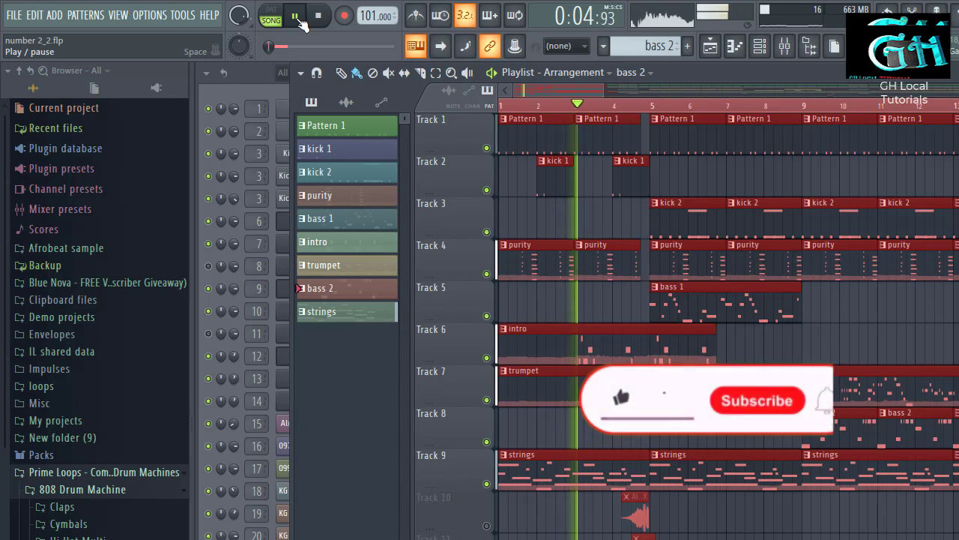
pyautogui.scroll(-3, 472, 390)
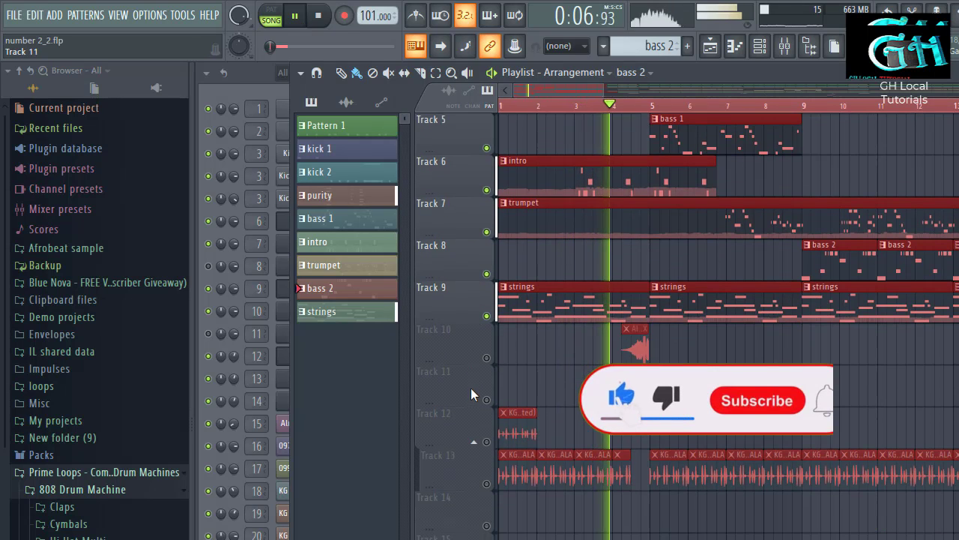
pyautogui.scroll(2, 470, 387)
pyautogui.scroll(1, 465, 375)
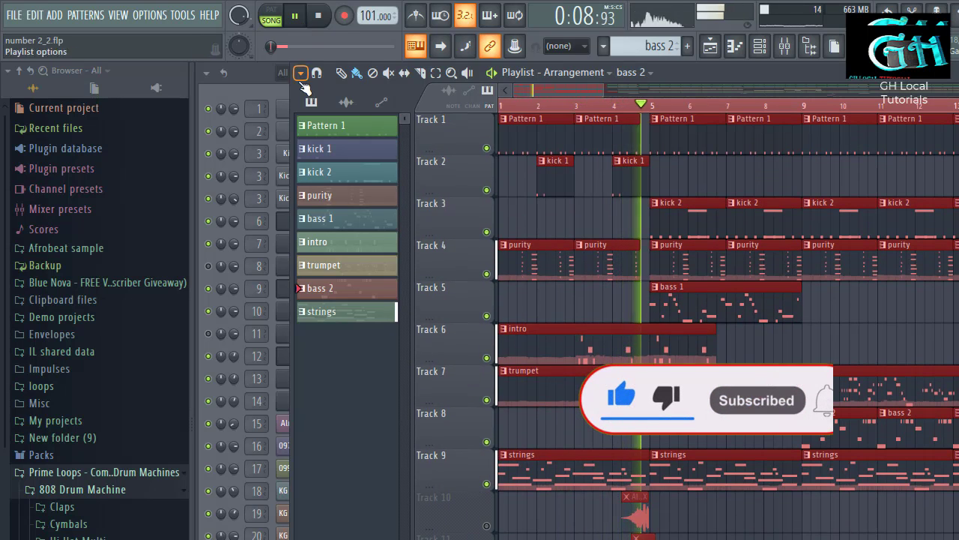
pyautogui.click(296, 16)
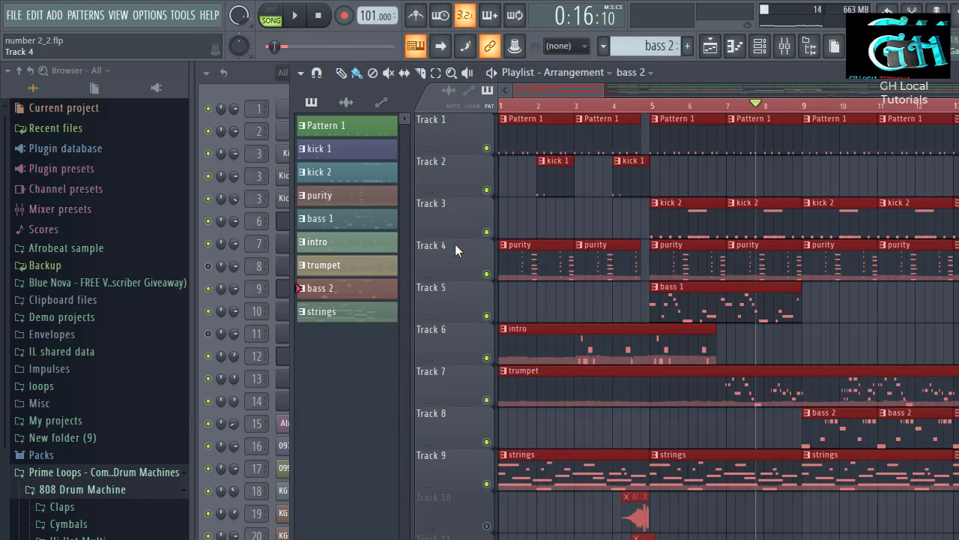
# Open the KG - KASALA audio clip's settings from Track 13 and move the window below the playlist clips.
pyautogui.scroll(-9, 455, 243)
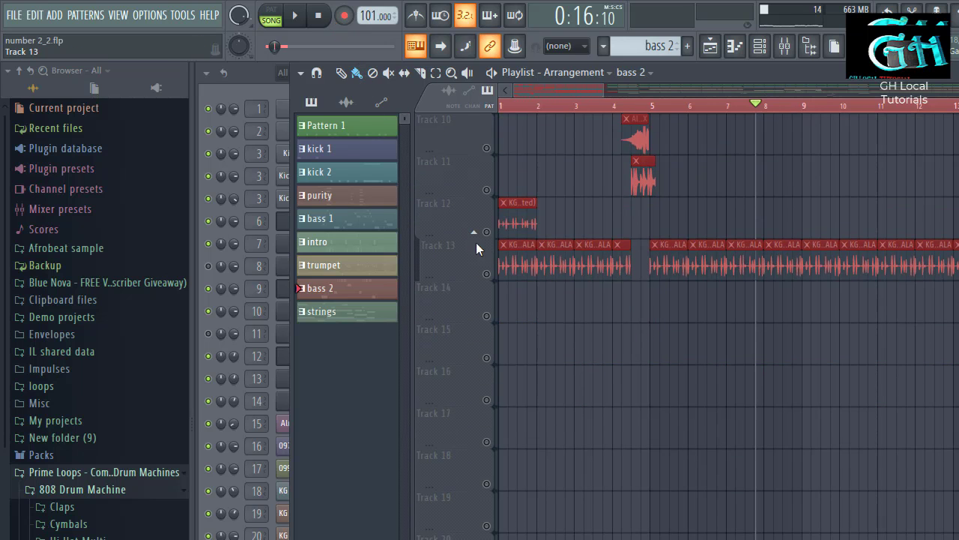
pyautogui.doubleClick(514, 258)
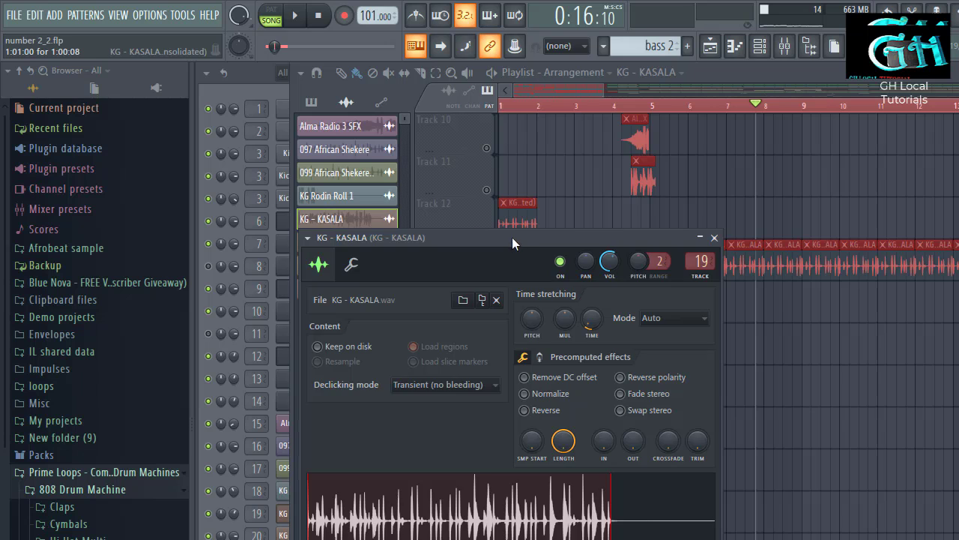
pyautogui.moveTo(511, 237); pyautogui.dragTo(516, 370)
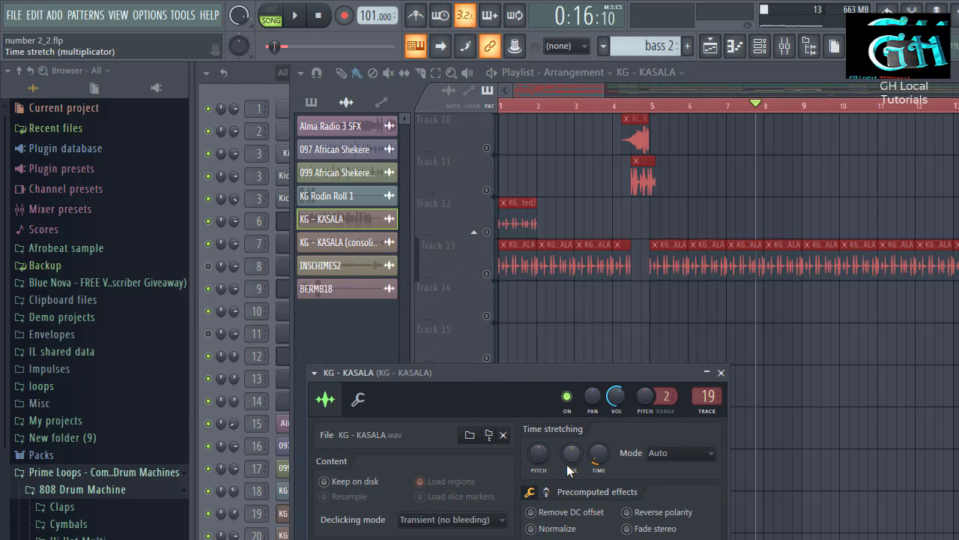
# Unmute Tracks 12 and 13, play the arrangement from the start with the KG - KASALA loop, and stop playback.
pyautogui.click(488, 274)
pyautogui.scroll(5, 455, 305)
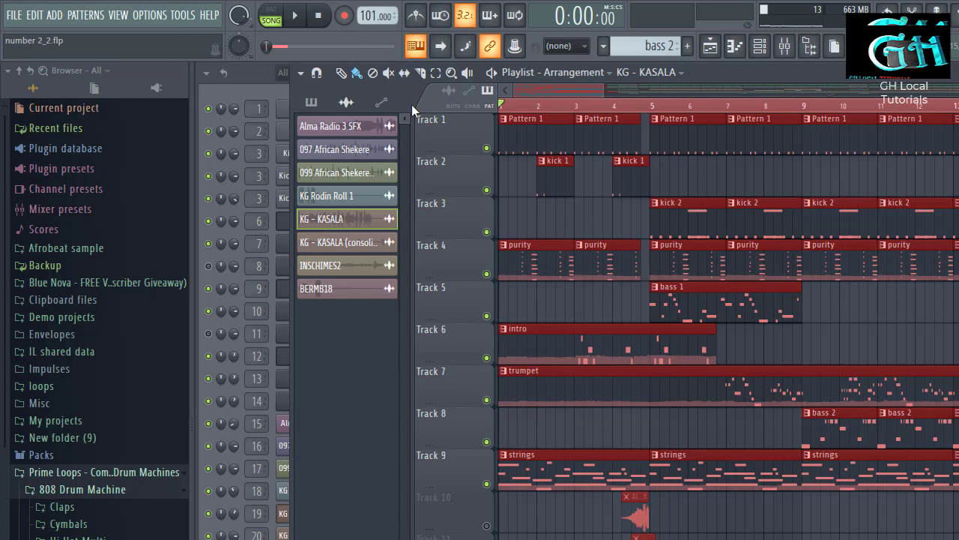
pyautogui.click(298, 18)
pyautogui.scroll(-1, 481, 336)
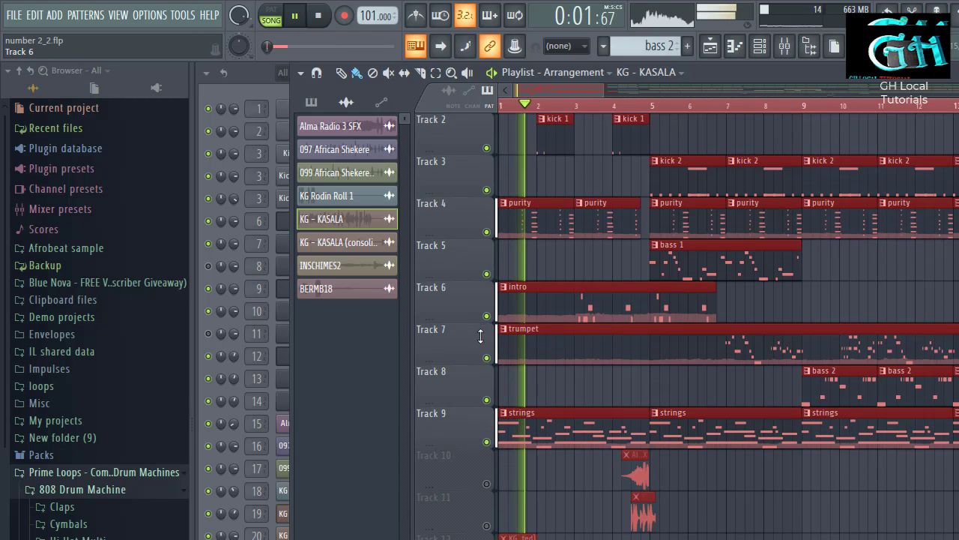
pyautogui.scroll(-1, 480, 336)
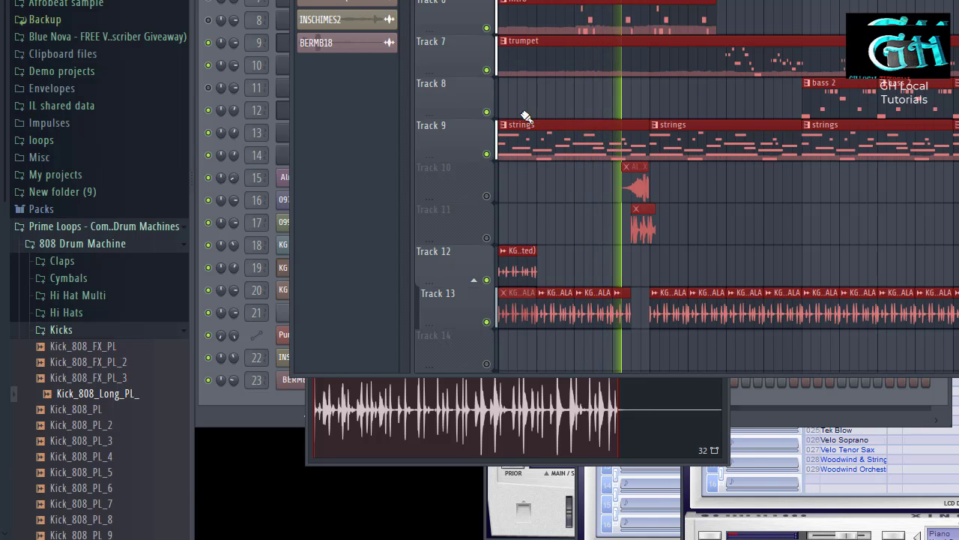
pyautogui.scroll(2, 557, 32)
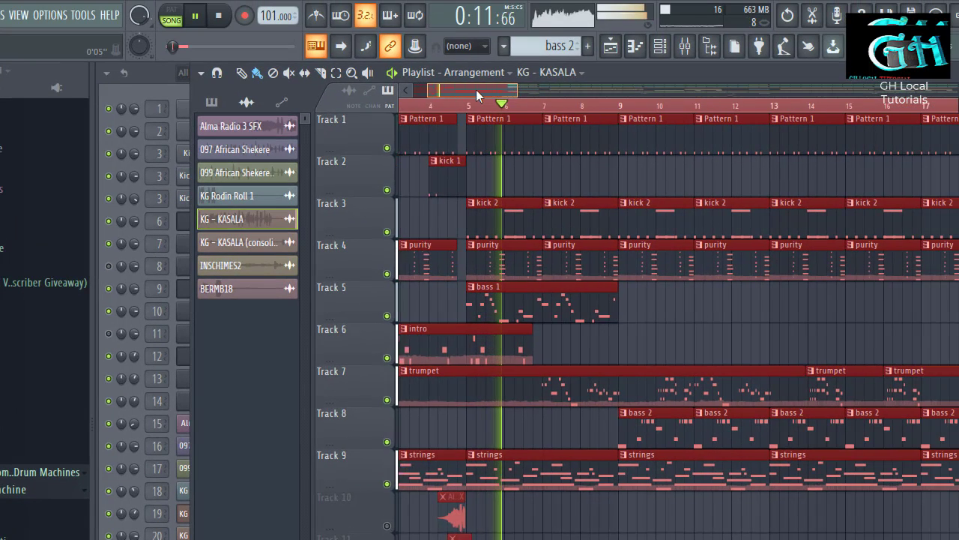
pyautogui.moveTo(476, 89); pyautogui.dragTo(482, 89)
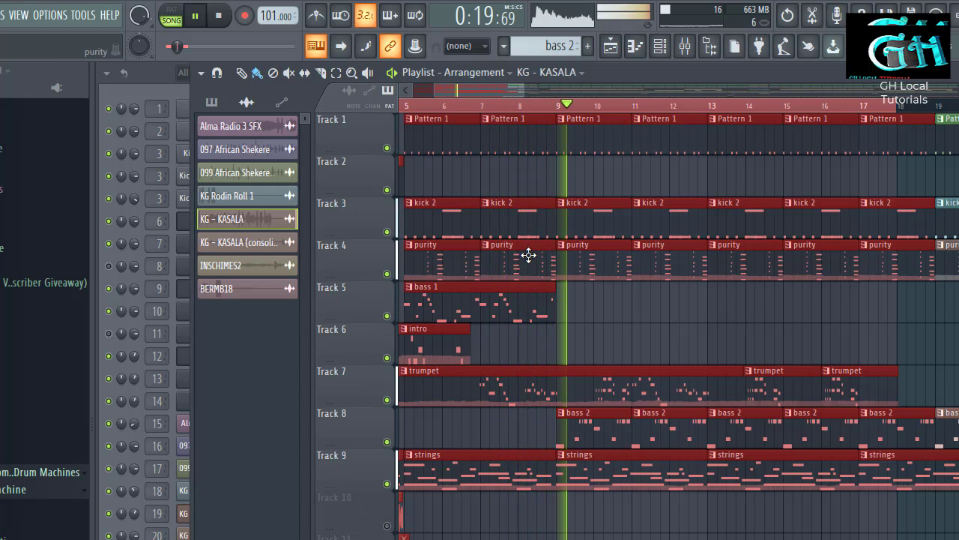
pyautogui.scroll(-4, 522, 272)
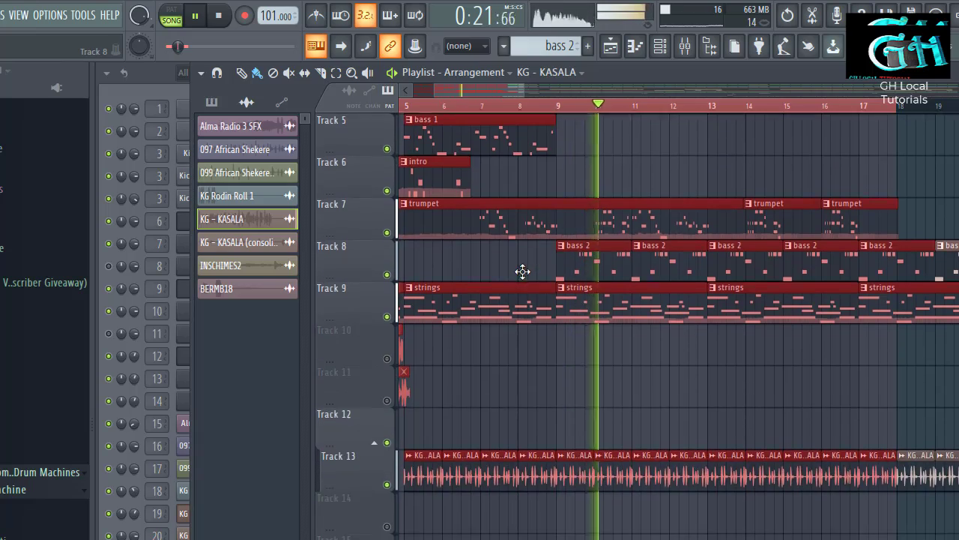
pyautogui.scroll(4, 524, 273)
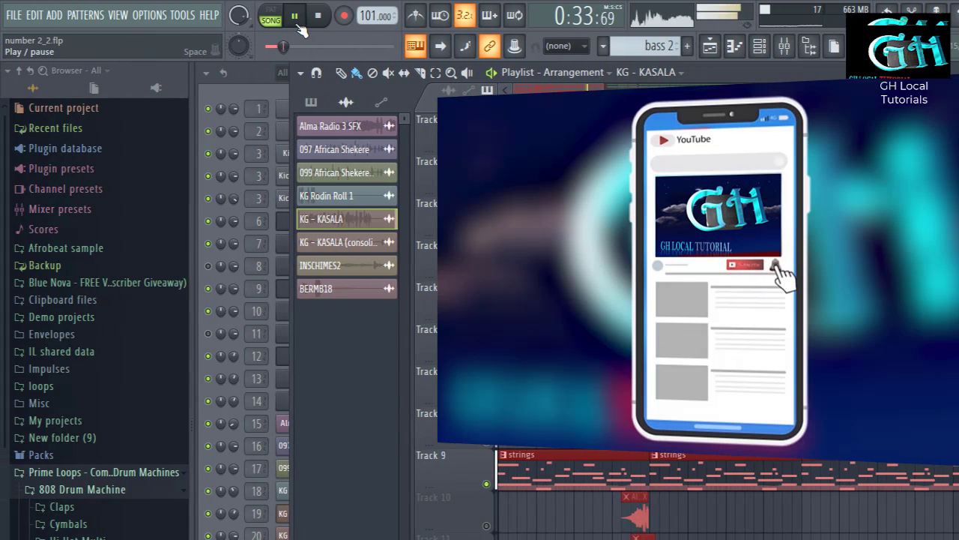
pyautogui.click(196, 17)
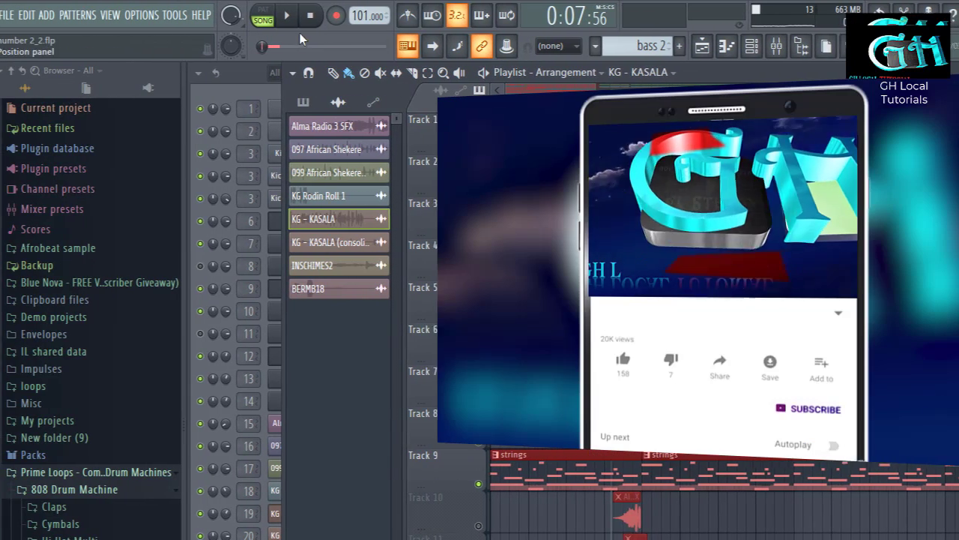
pyautogui.click(218, 16)
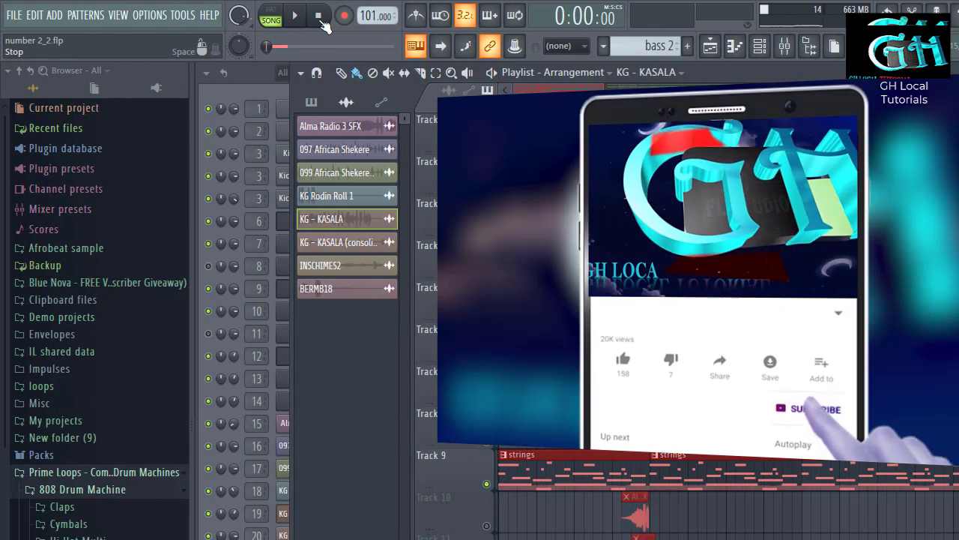
# Enable Tracks 10 and 11 and play the arrangement from the start through the transition into bar 5, then pause.
pyautogui.click(302, 20)
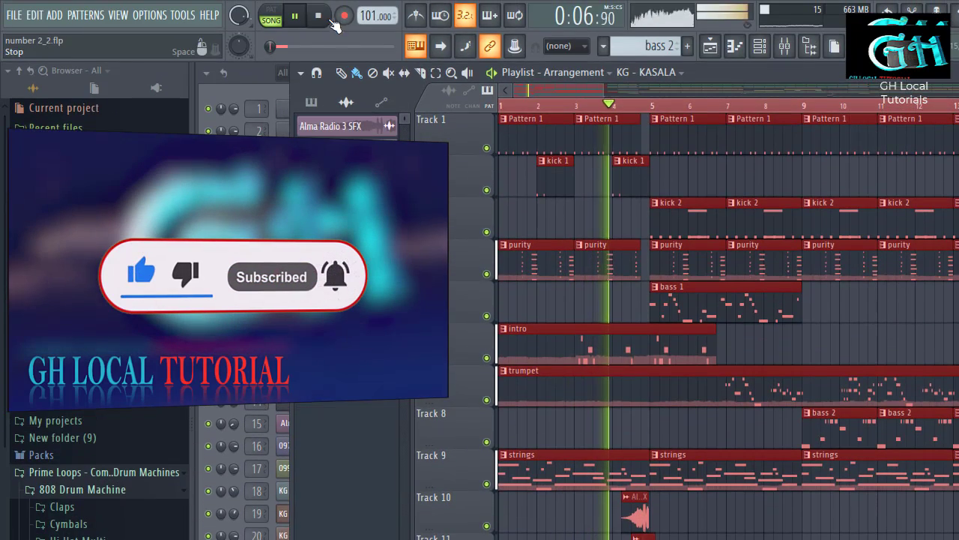
pyautogui.click(296, 16)
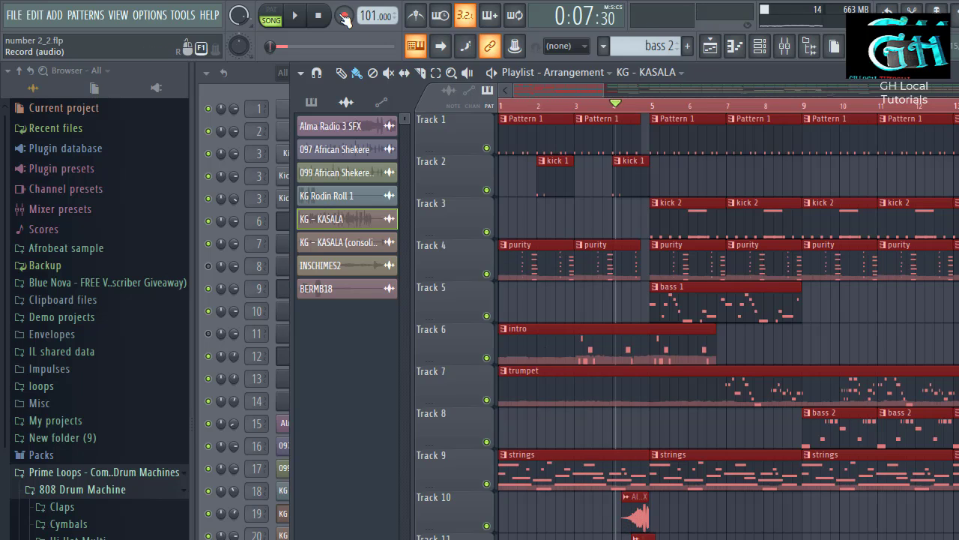
pyautogui.click(296, 23)
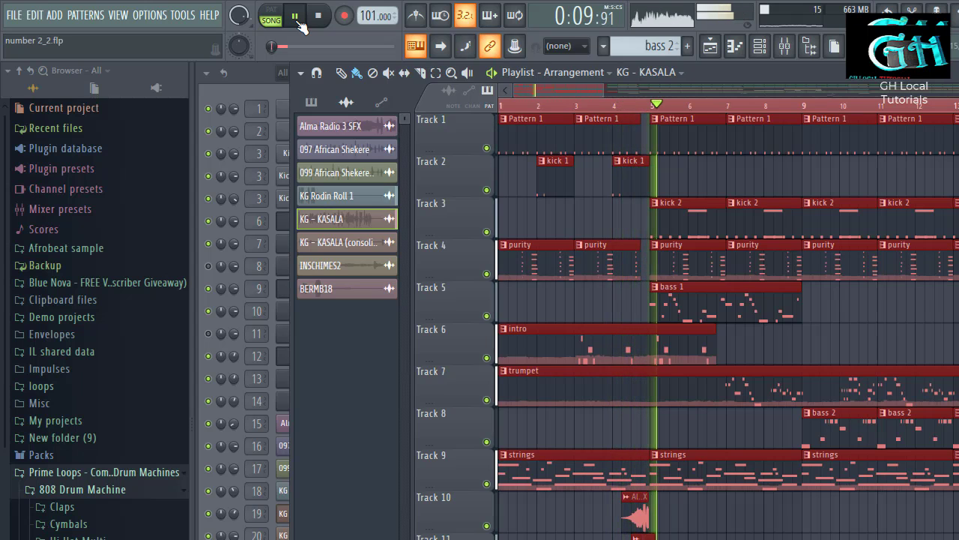
pyautogui.click(298, 23)
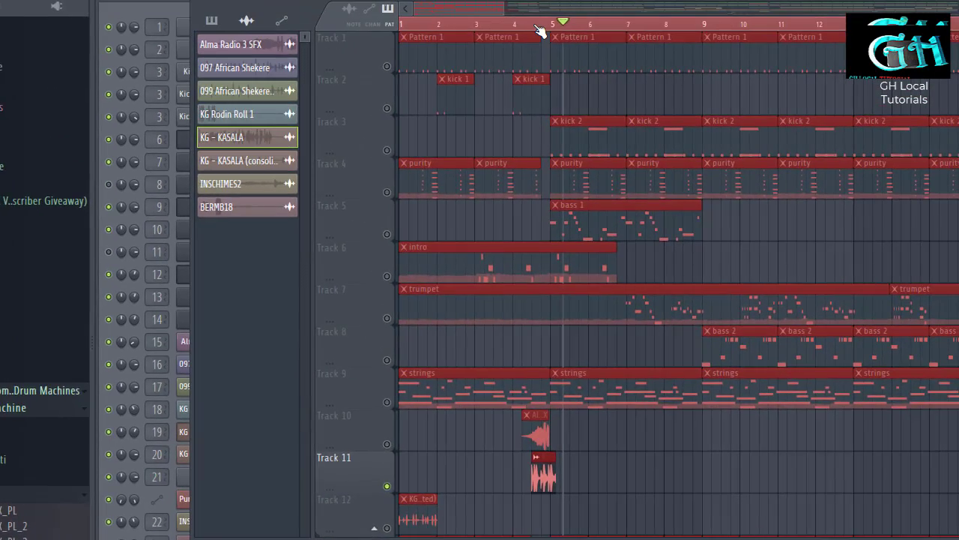
# Play the transition effects on Tracks 10 and 11 from about bar 4 with the other tracks muted.
pyautogui.click(535, 26)
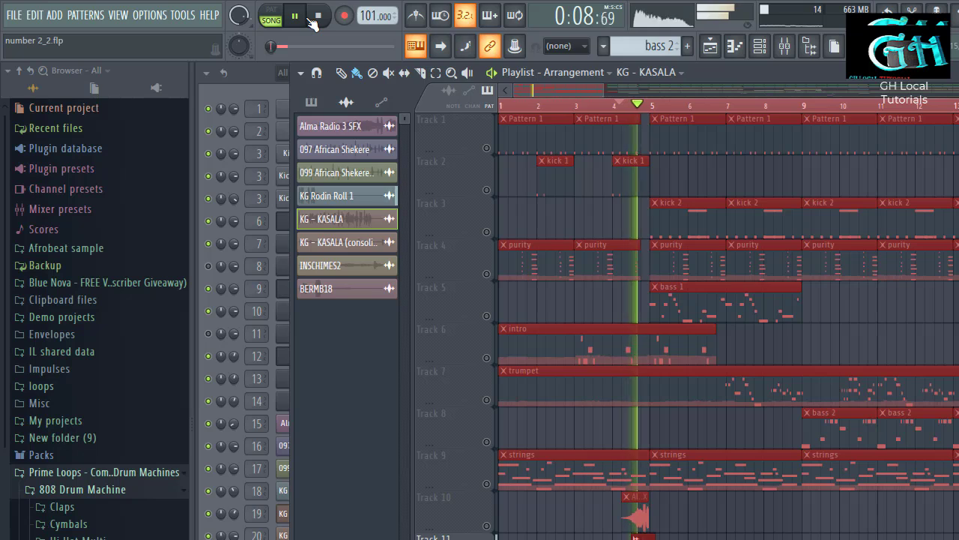
pyautogui.click(296, 18)
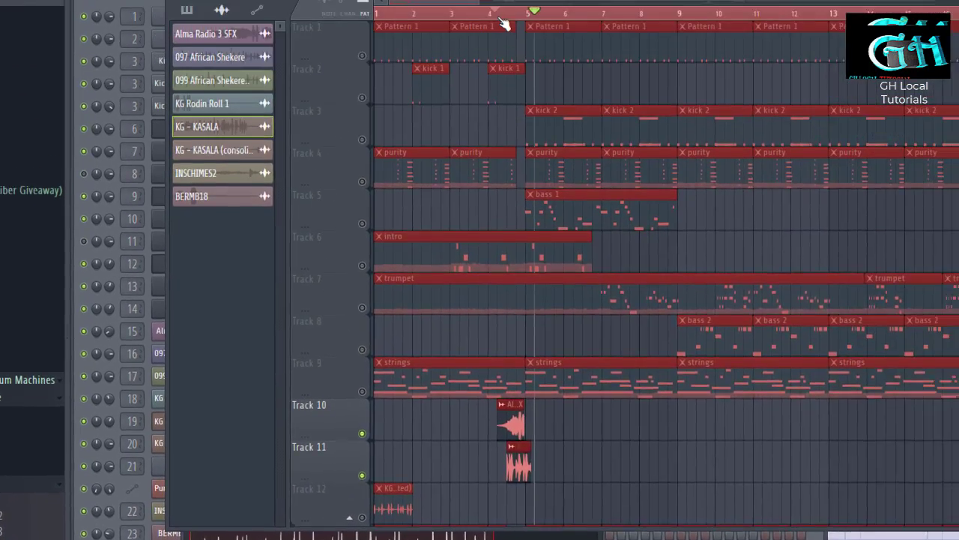
pyautogui.click(432, 106)
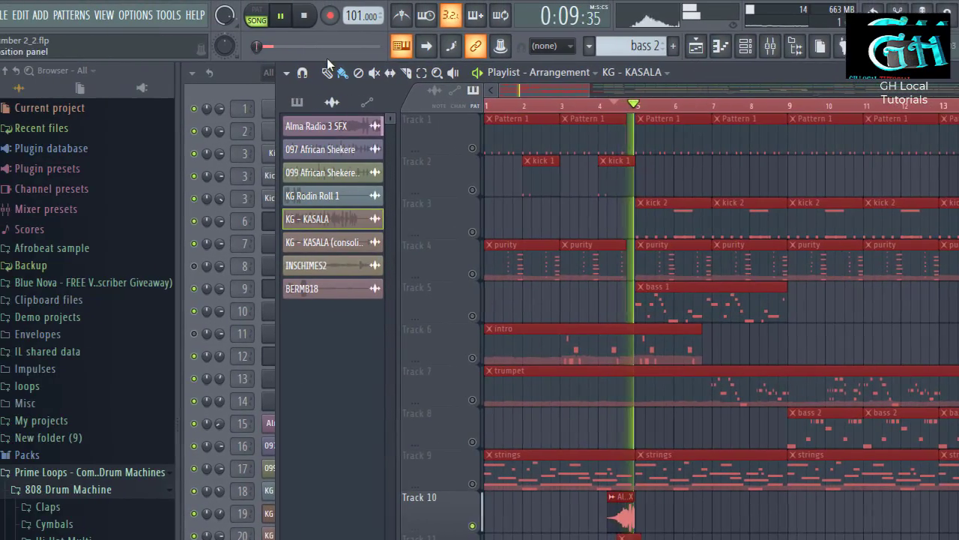
# Open the Alma Radio 3 SFX clip's settings, switch Reverse off and on again to compare the waveform, and close them.
pyautogui.doubleClick(632, 522)
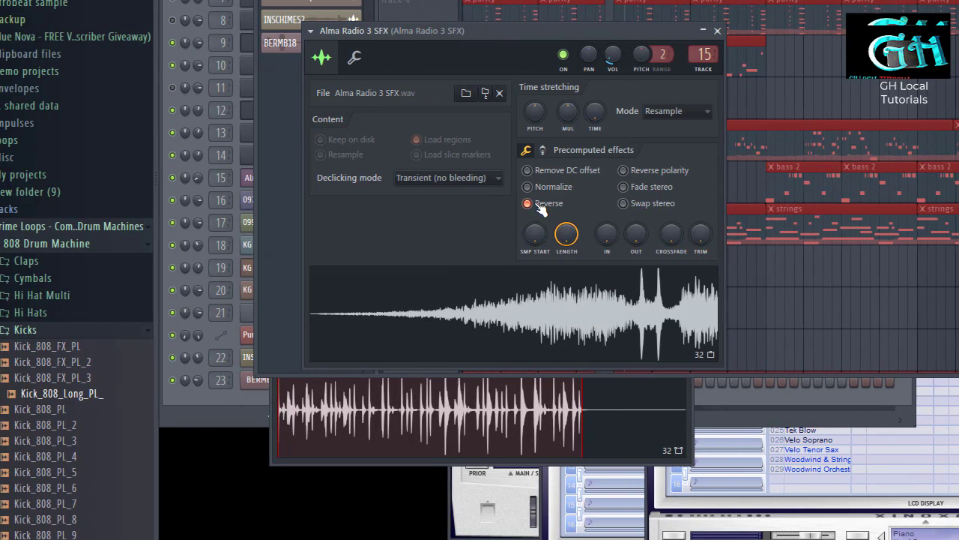
pyautogui.click(365, 204)
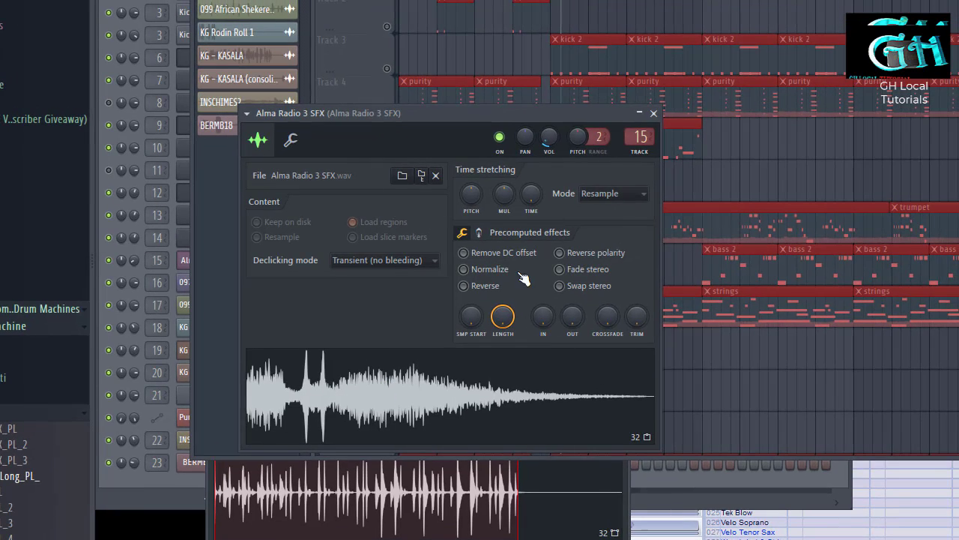
pyautogui.click(583, 203)
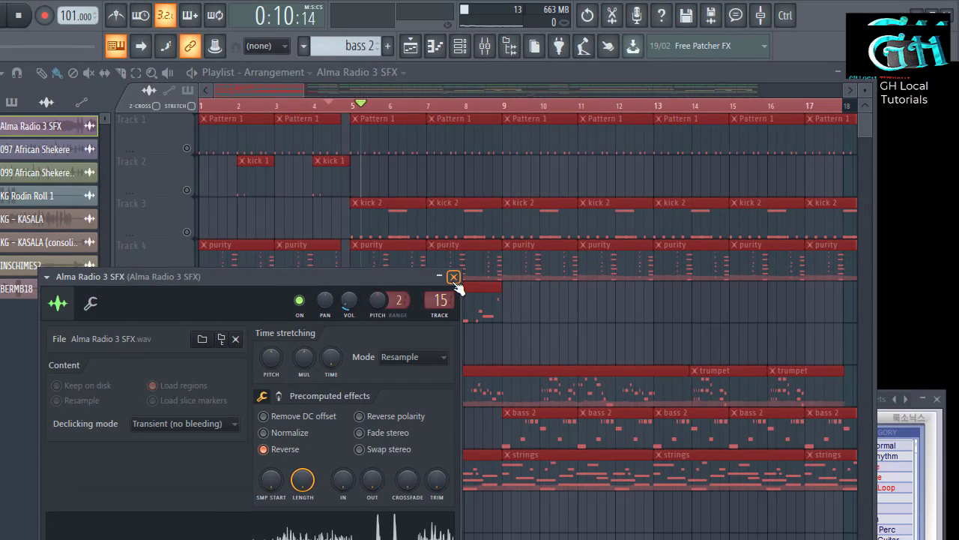
pyautogui.click(454, 276)
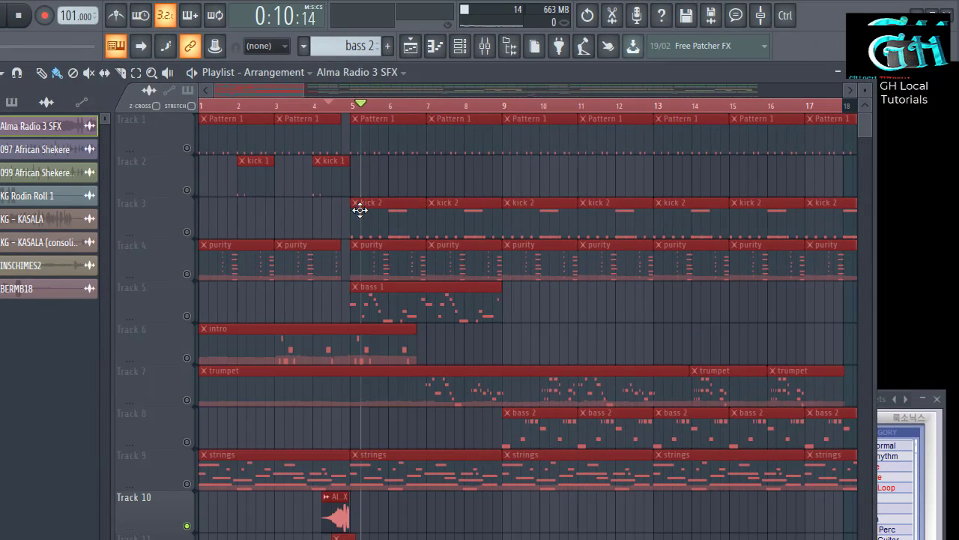
# Pause the solo playback of Track 10 and end its solo to reactivate all the tracks.
pyautogui.click(315, 106)
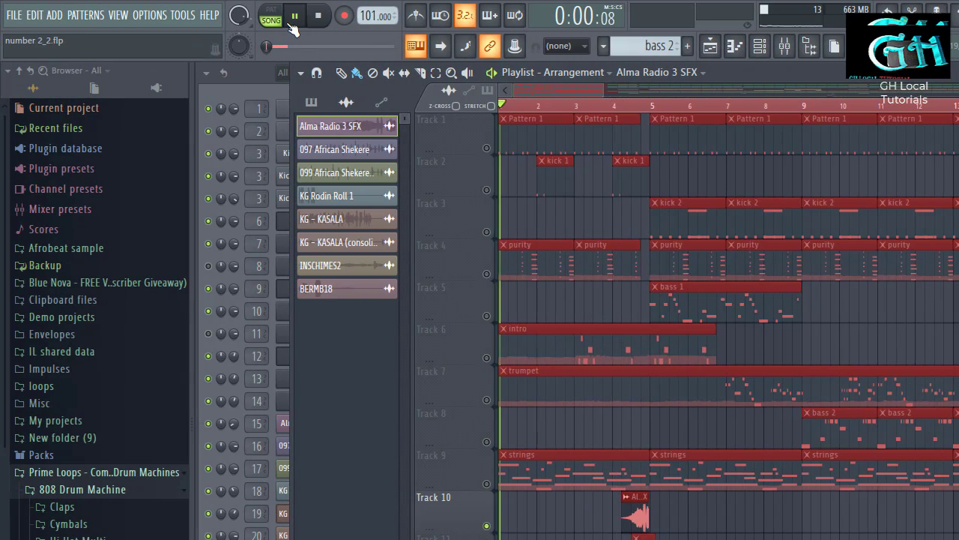
pyautogui.click(294, 22)
pyautogui.rightClick(486, 526)
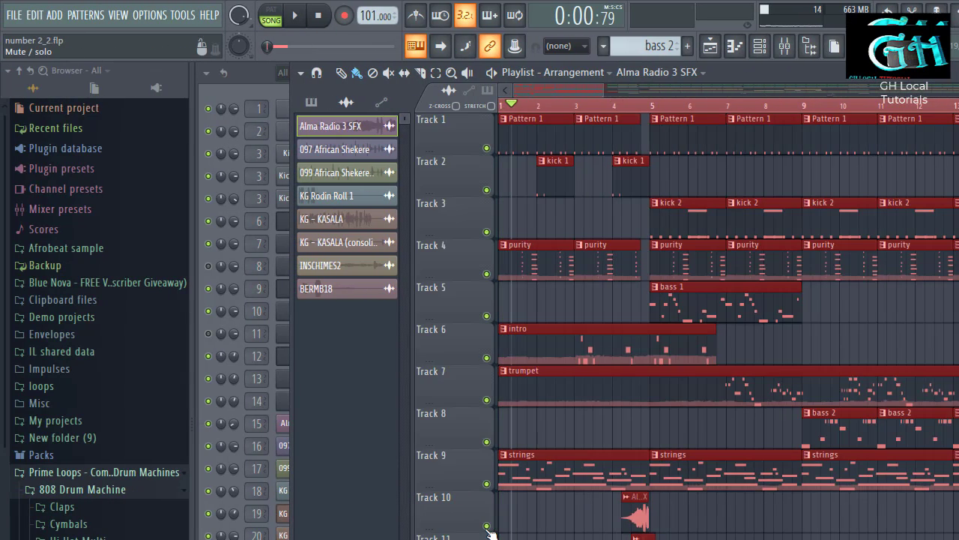
# Play the full arrangement and widen the playlist view to examine the whole song's layout beyond bar 89.
pyautogui.click(300, 18)
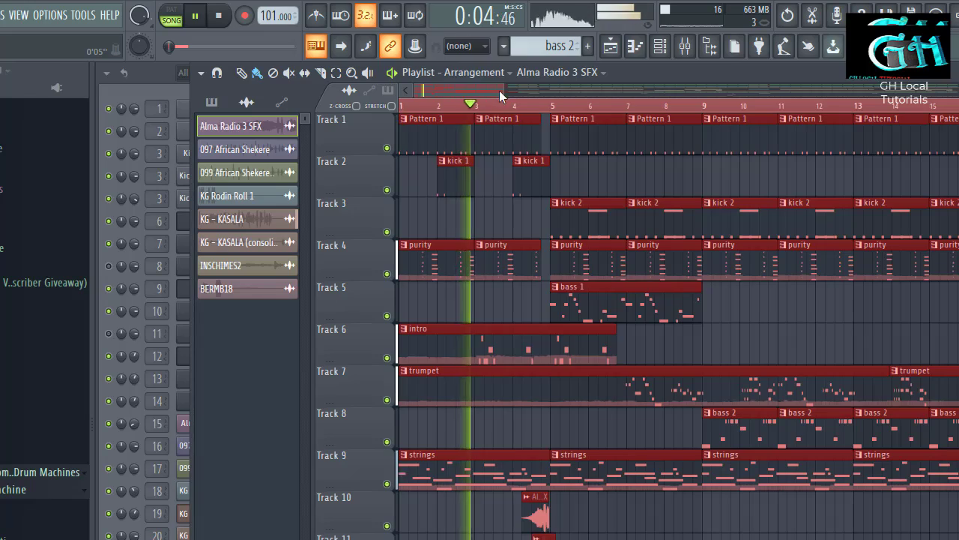
pyautogui.moveTo(504, 90); pyautogui.dragTo(955, 225)
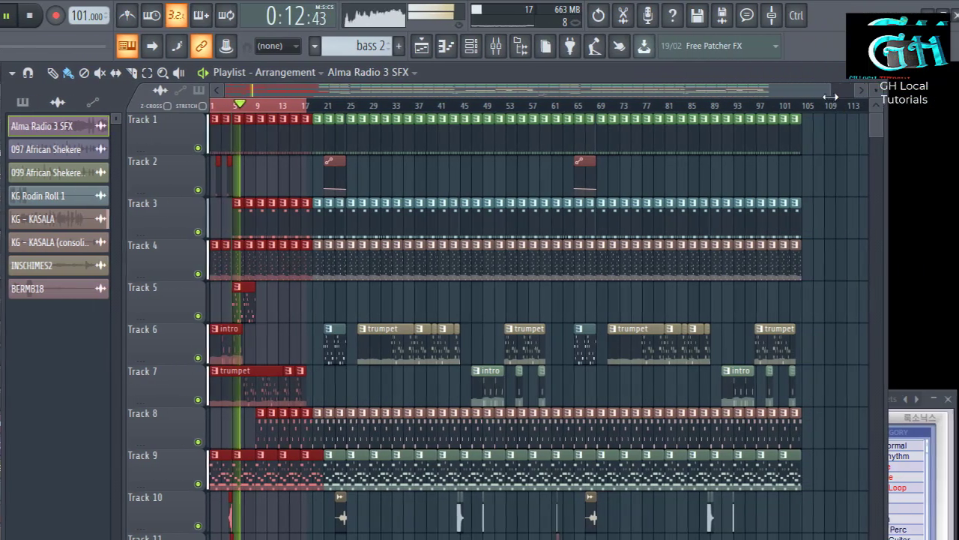
pyautogui.moveTo(818, 93); pyautogui.dragTo(782, 94)
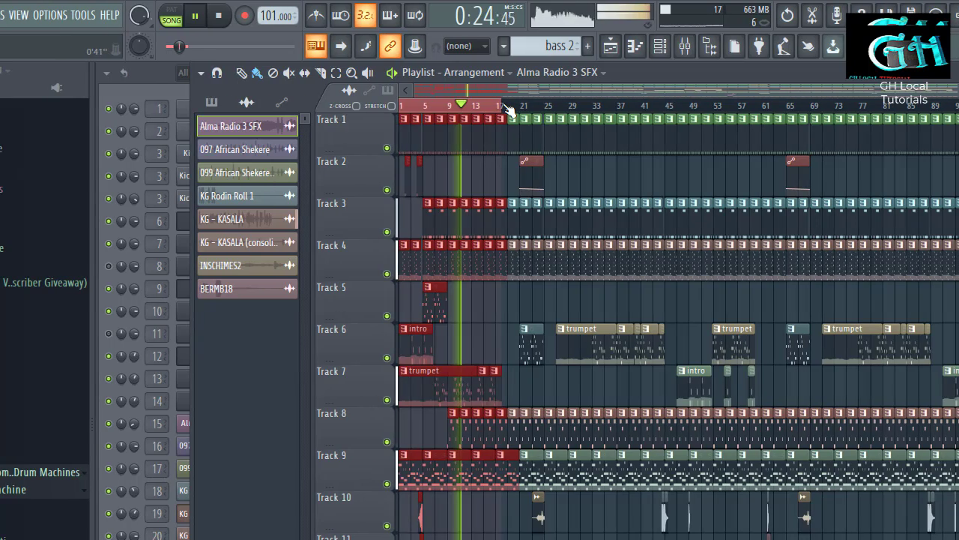
# Clear the time selection over the opening bars of the playlist and stop the song.
pyautogui.click(508, 109)
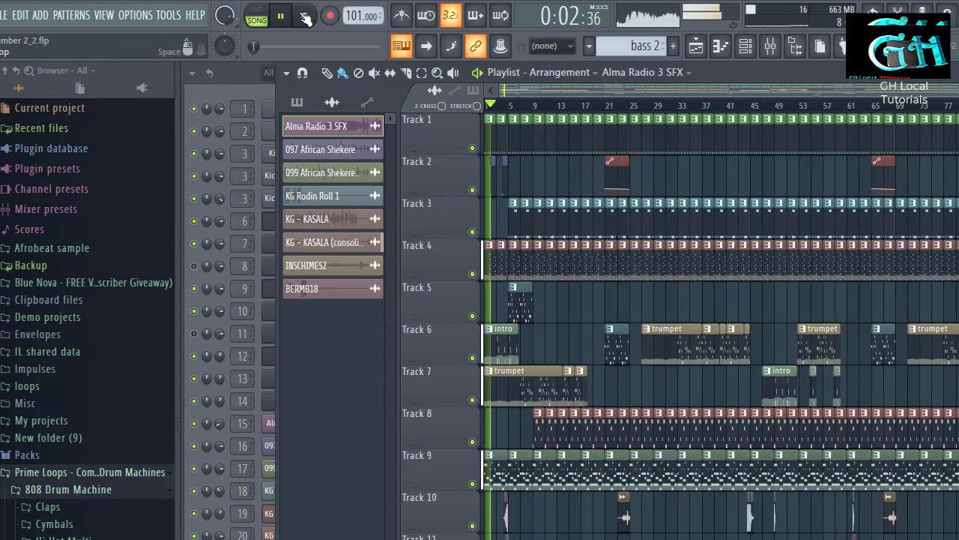
pyautogui.click(217, 15)
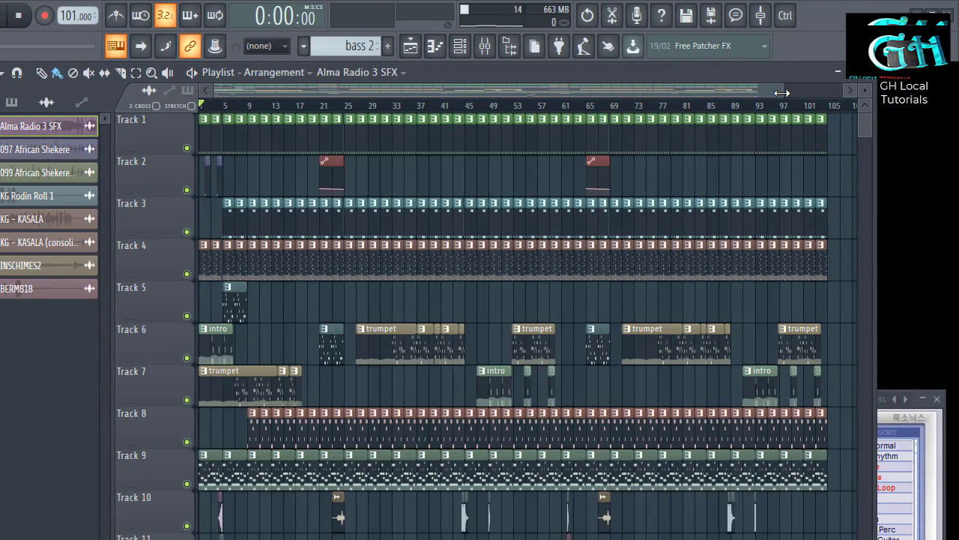
# Play the full arrangement from bar 1 in a closer playlist view, follow its clips past bar 21, and stop playback.
pyautogui.moveTo(786, 90); pyautogui.dragTo(320, 89)
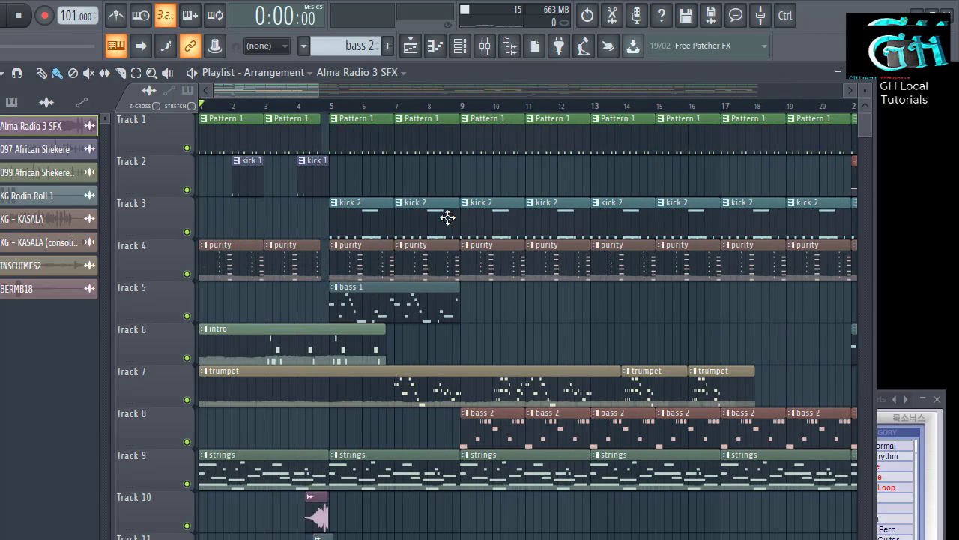
pyautogui.moveTo(507, 73); pyautogui.dragTo(503, 114)
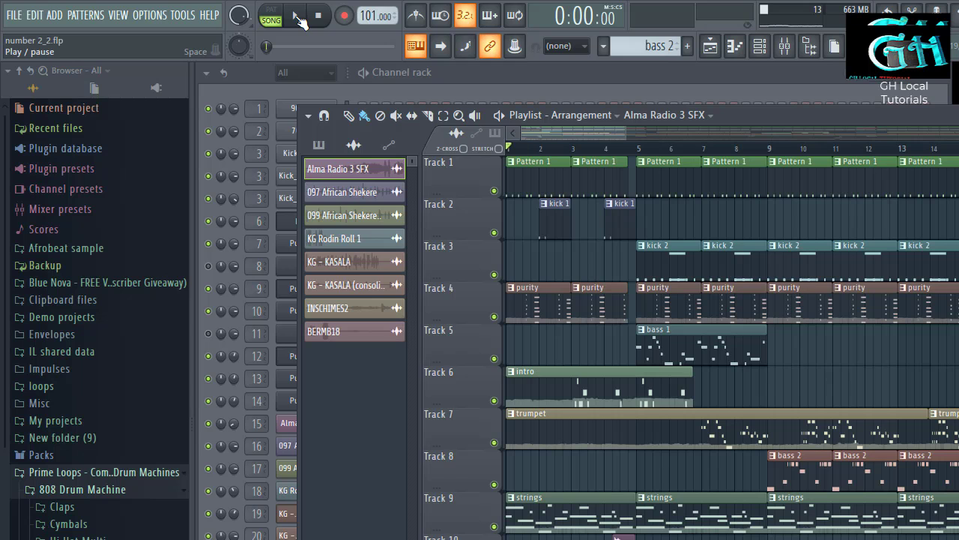
pyautogui.click(297, 21)
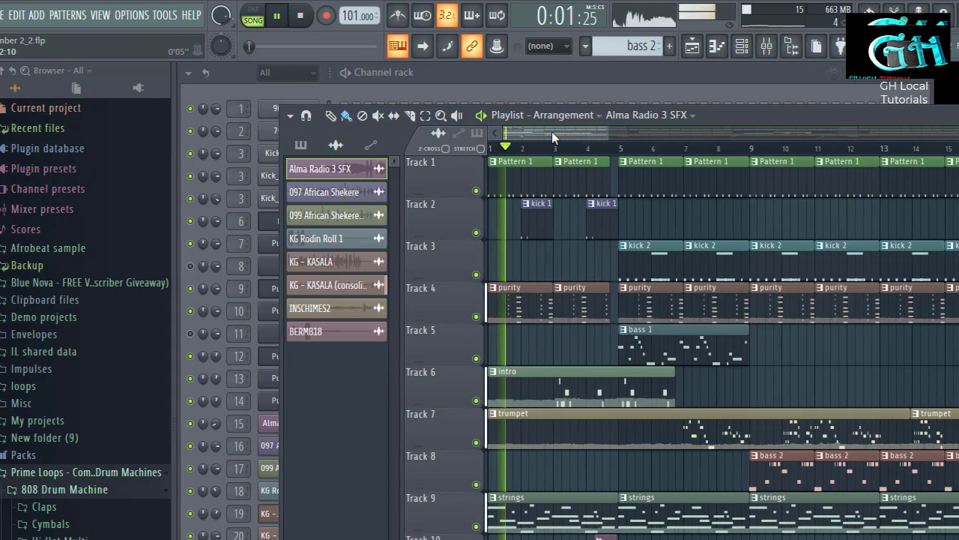
pyautogui.moveTo(569, 133); pyautogui.dragTo(626, 138)
pyautogui.moveTo(534, 138); pyautogui.dragTo(480, 131)
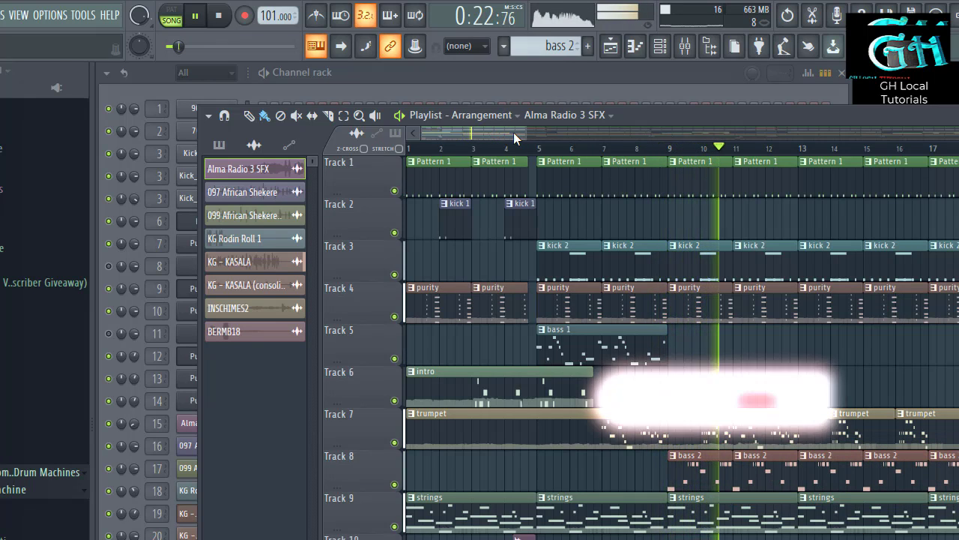
pyautogui.hscroll(2, 516, 131)
pyautogui.moveTo(521, 132); pyautogui.dragTo(554, 139)
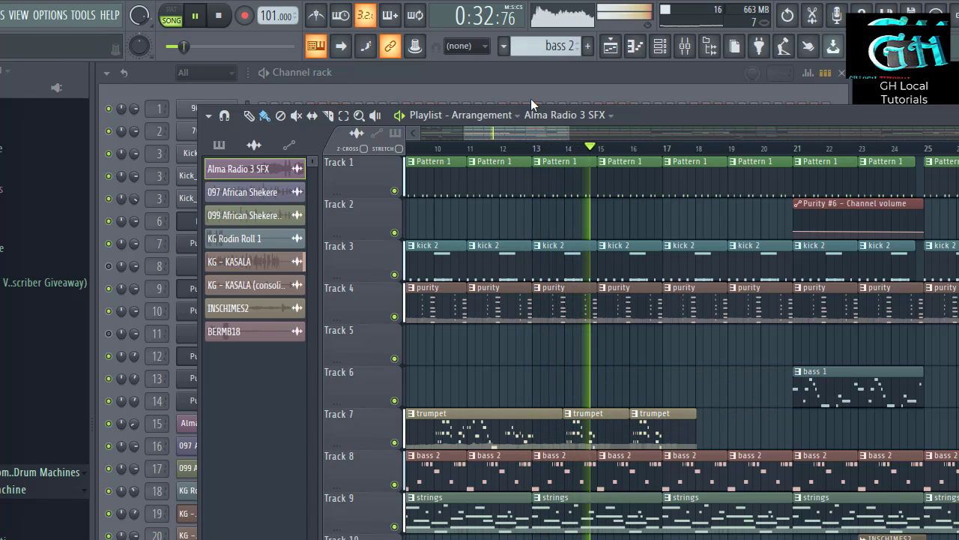
pyautogui.moveTo(487, 132); pyautogui.dragTo(506, 139)
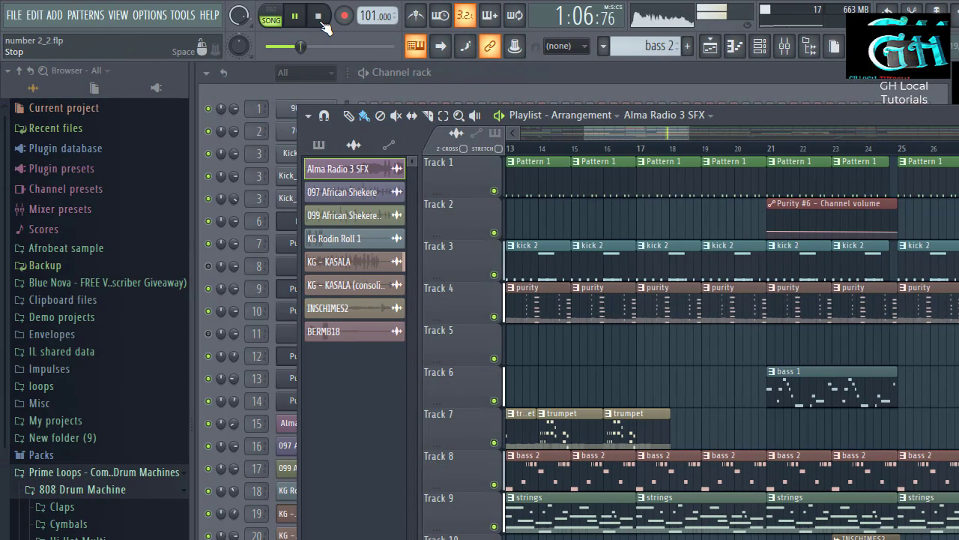
pyautogui.click(319, 17)
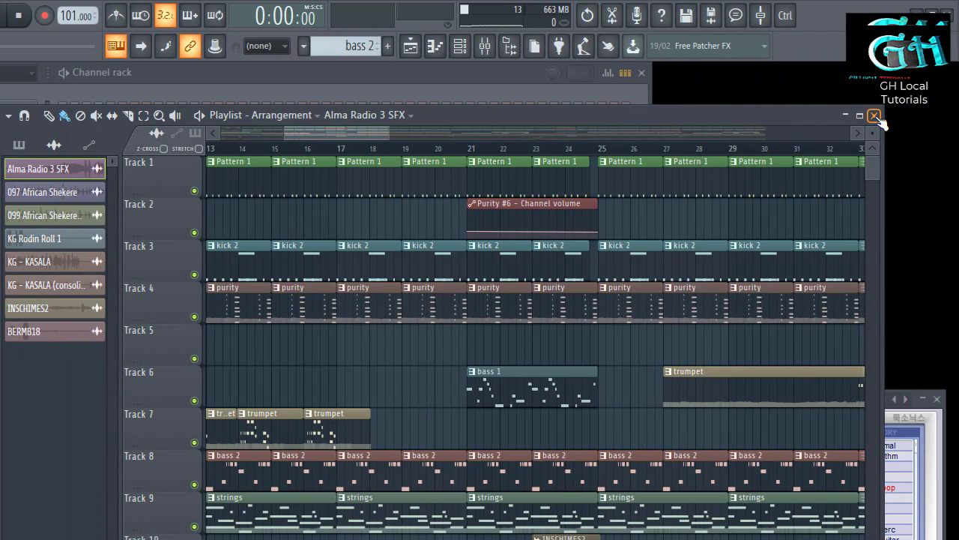
# Close the playlist, open the mixer, and widen and reposition it to show inserts 1 to 20.
pyautogui.click(875, 120)
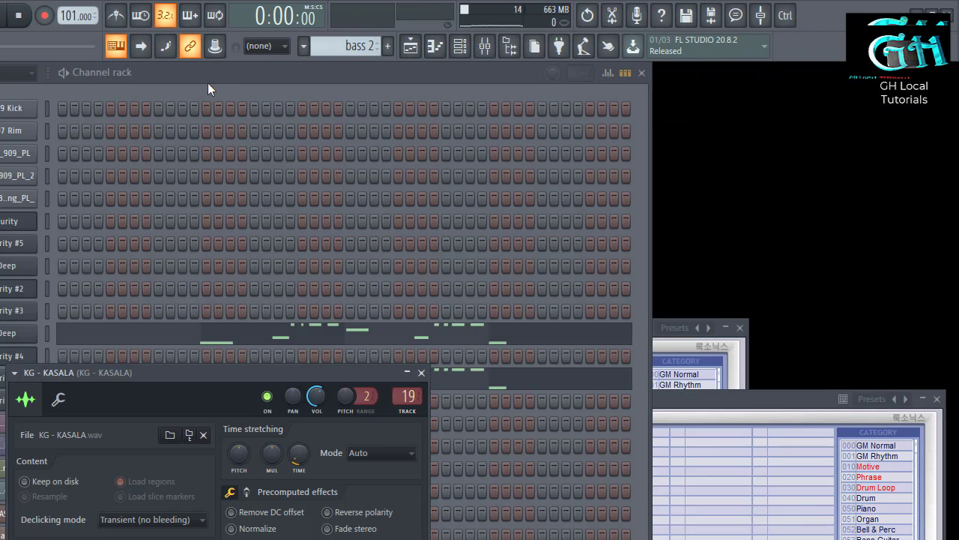
pyautogui.click(485, 46)
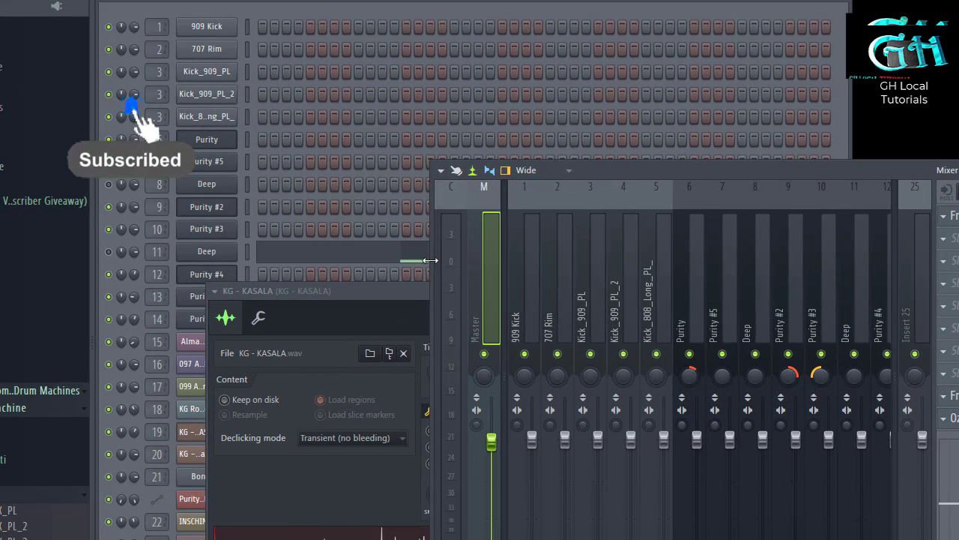
pyautogui.moveTo(429, 270); pyautogui.dragTo(154, 294)
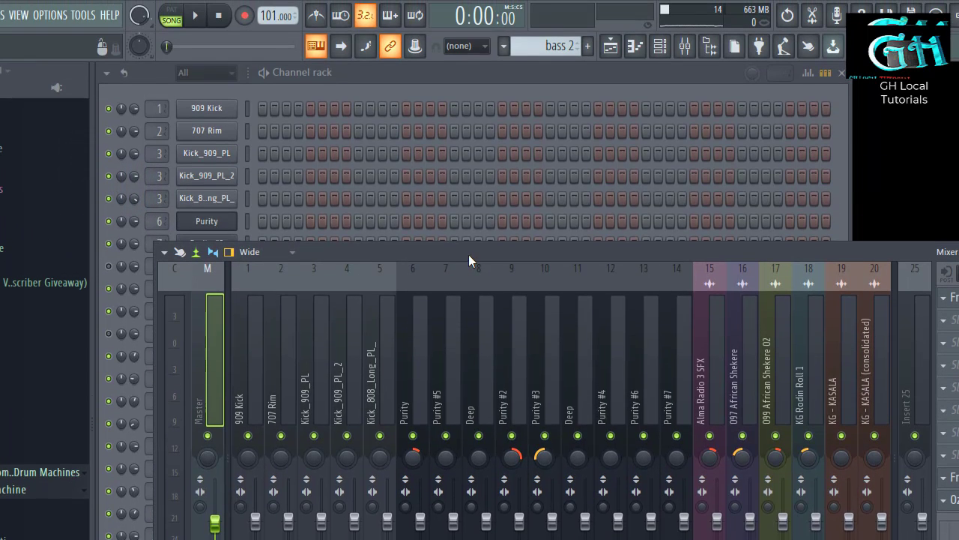
pyautogui.moveTo(469, 173); pyautogui.dragTo(458, 100)
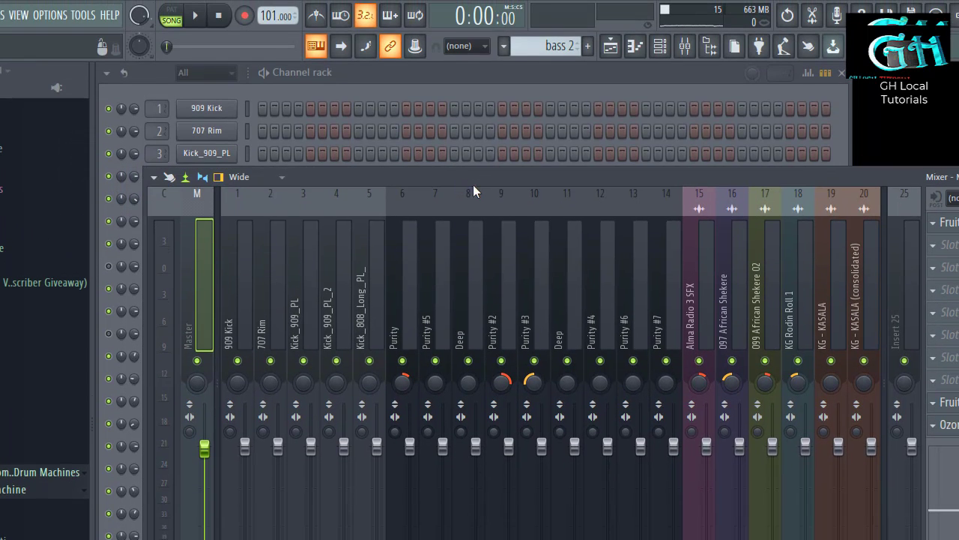
pyautogui.moveTo(476, 172); pyautogui.dragTo(480, 189)
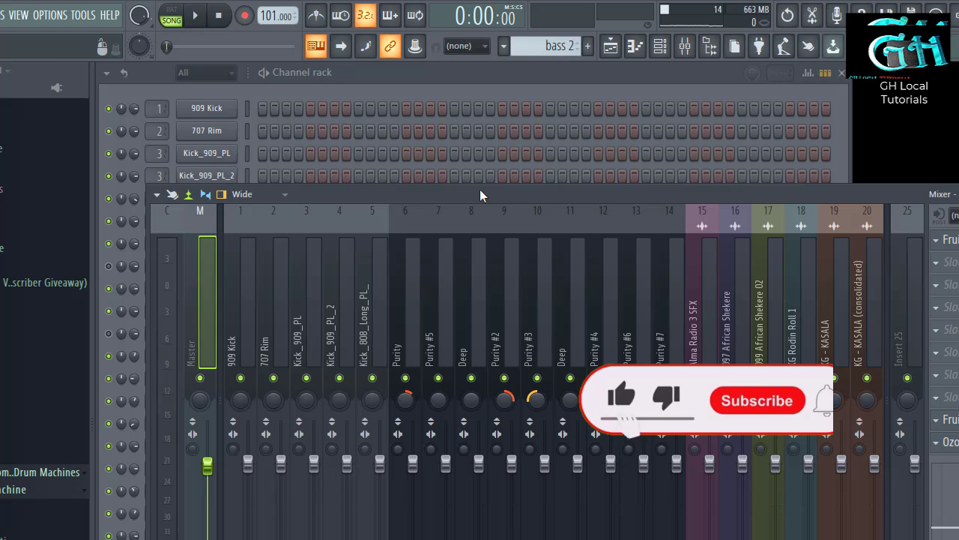
pyautogui.moveTo(510, 197); pyautogui.dragTo(516, 173)
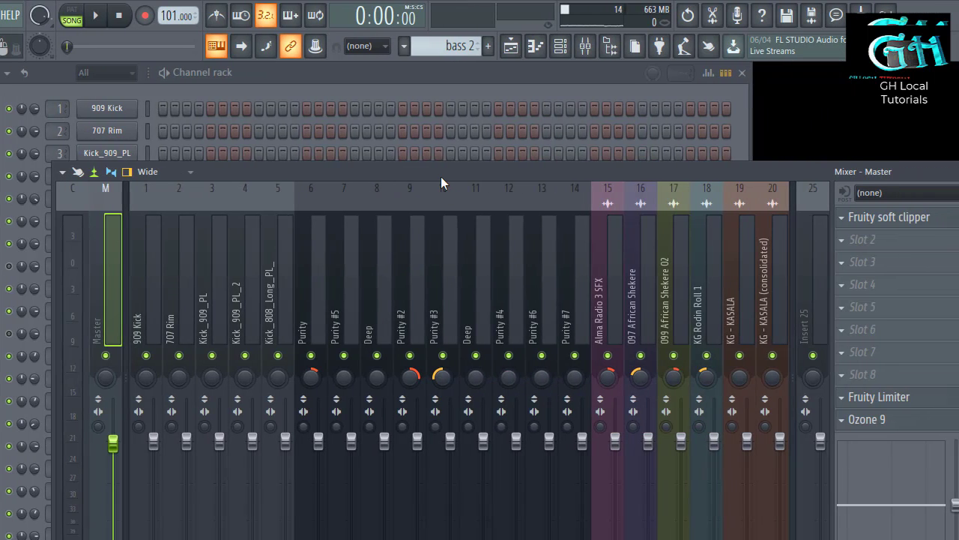
pyautogui.moveTo(442, 181); pyautogui.dragTo(444, 170)
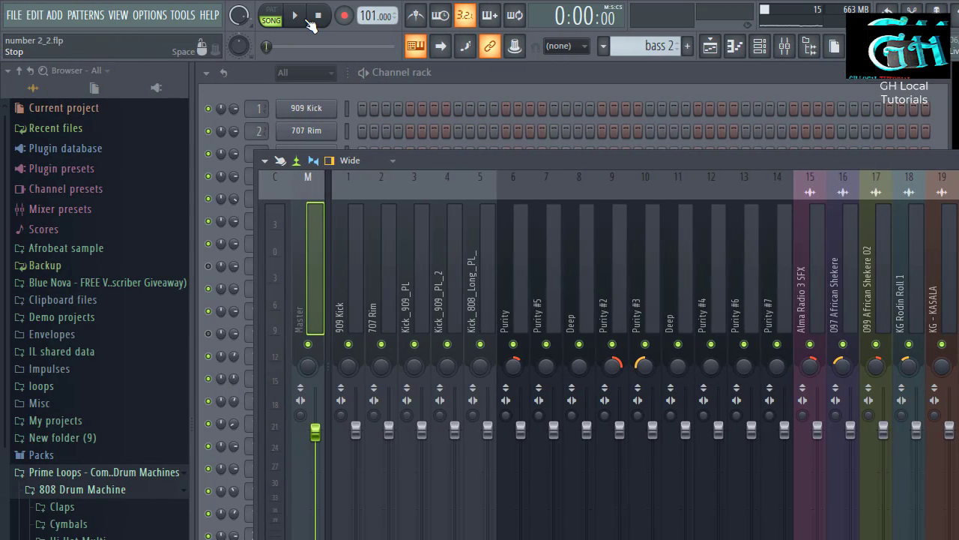
# Play the song while examining the mixer track levels, pausing once, and reopen the playlist during playback.
pyautogui.click(302, 21)
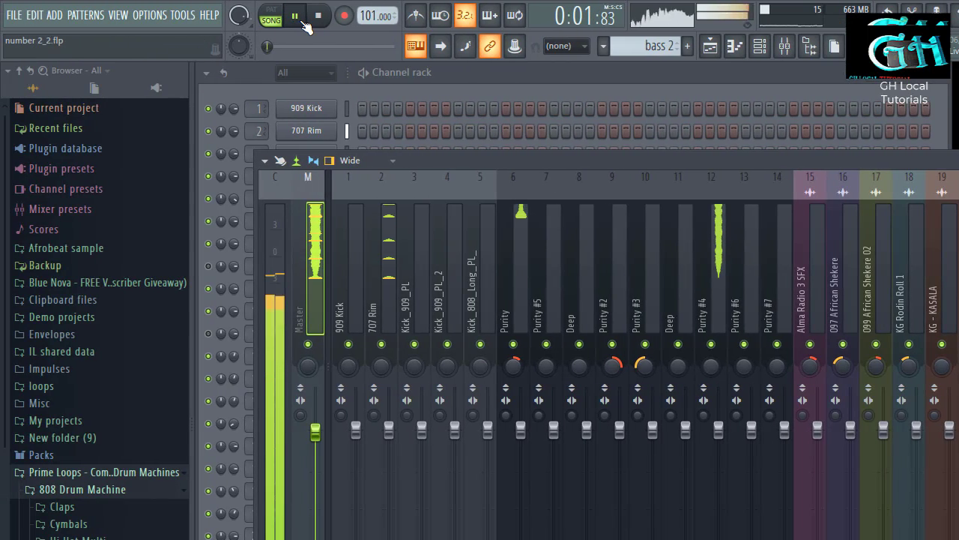
pyautogui.click(304, 22)
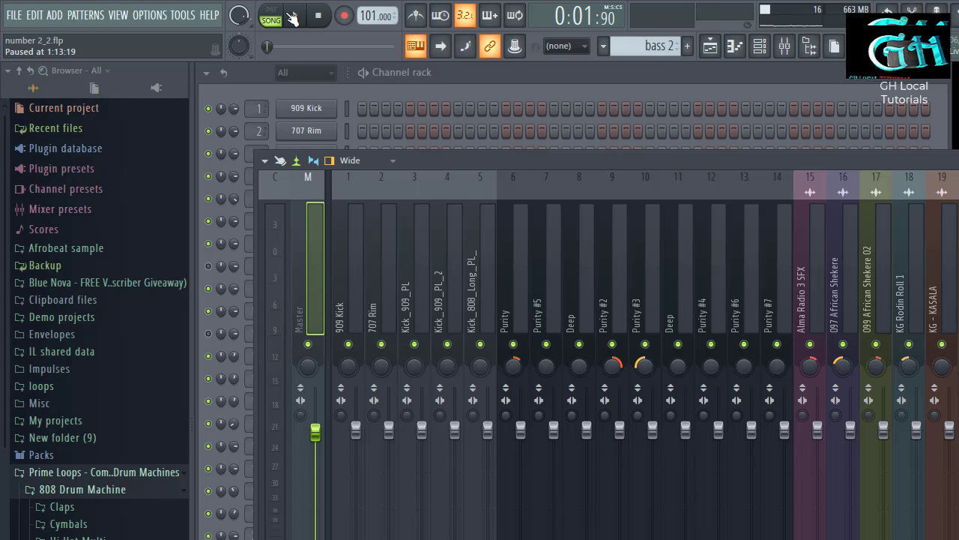
pyautogui.click(292, 17)
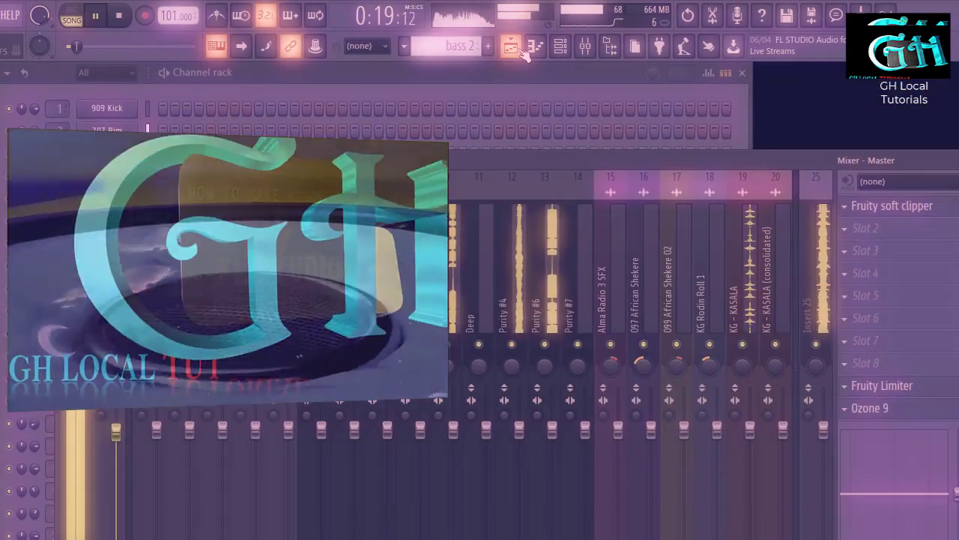
pyautogui.click(513, 47)
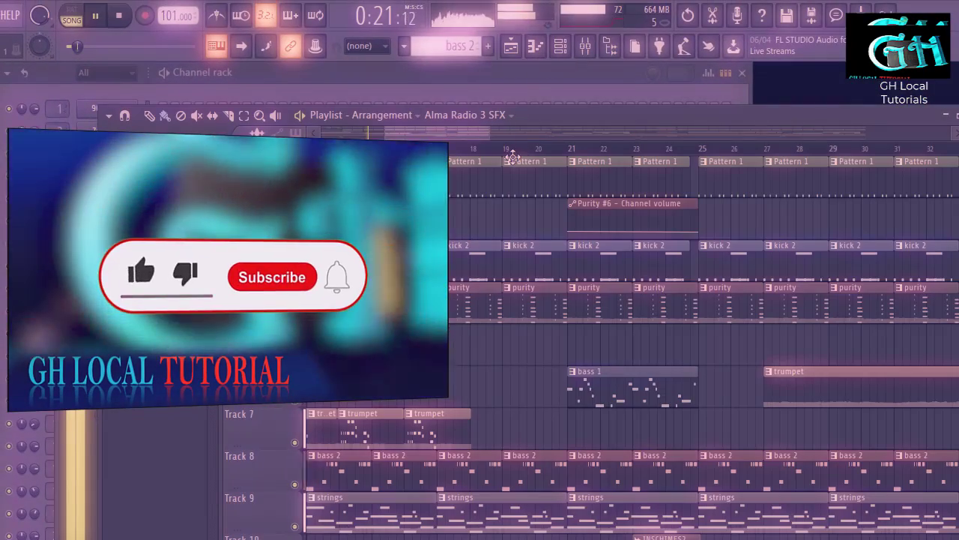